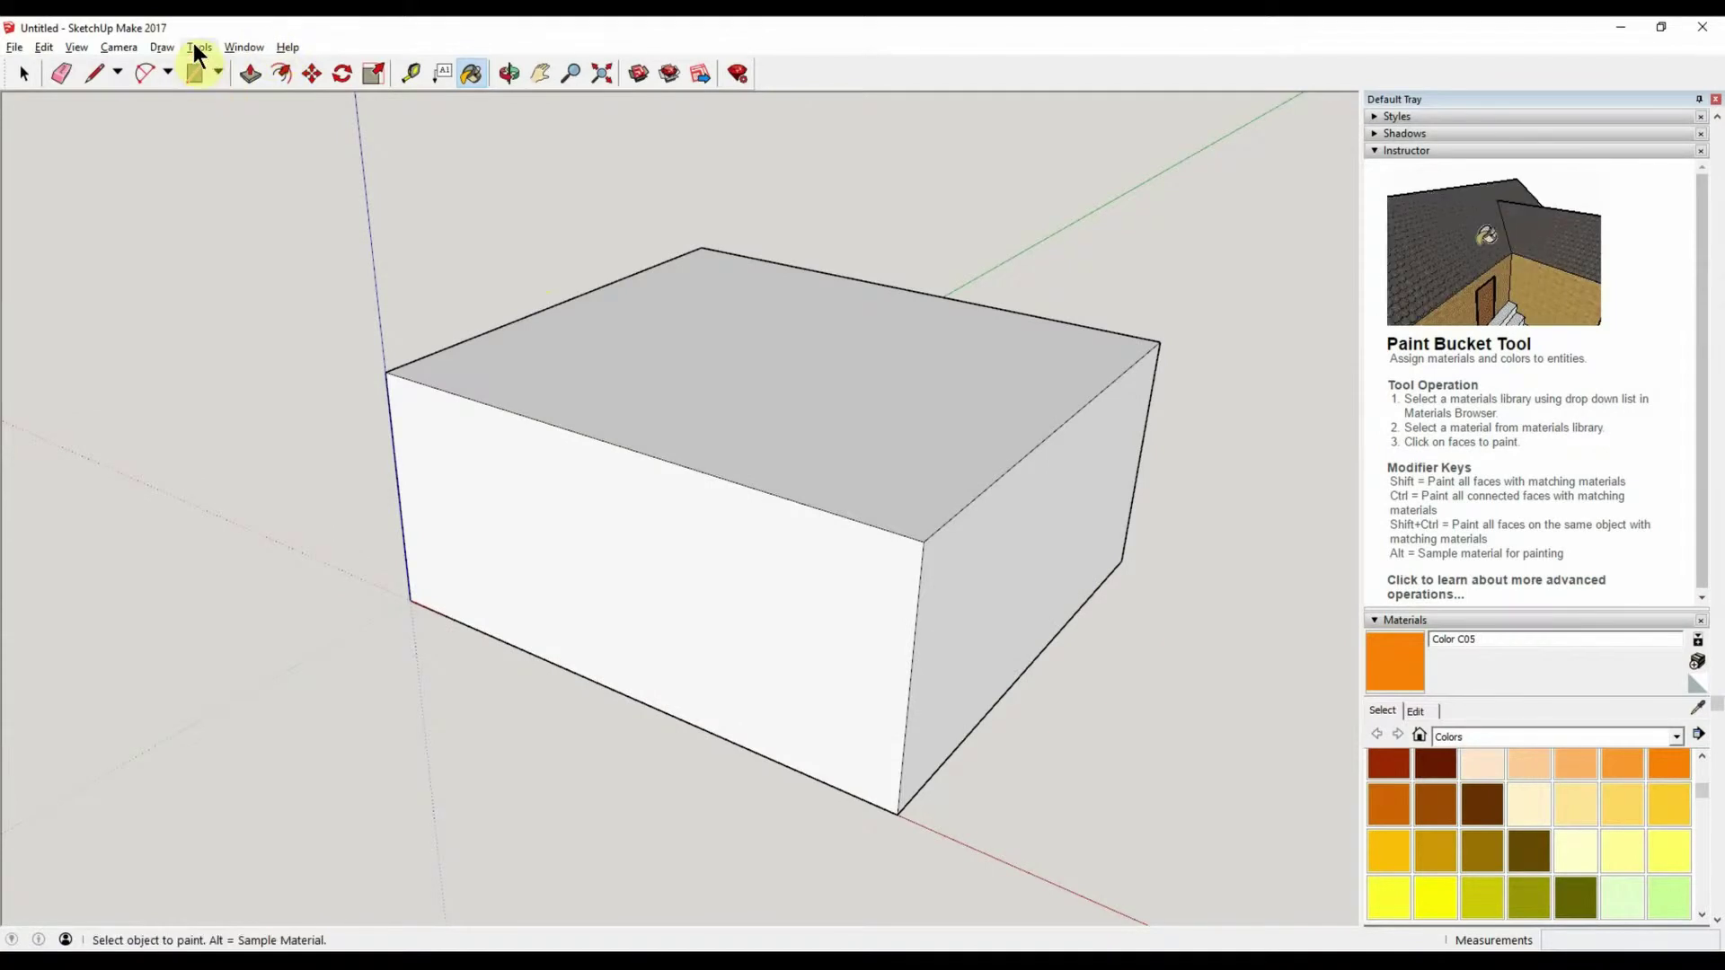
# Step: Add a leader text label reading "THE THING" that points to the box's top face
pyautogui.click(196, 46)
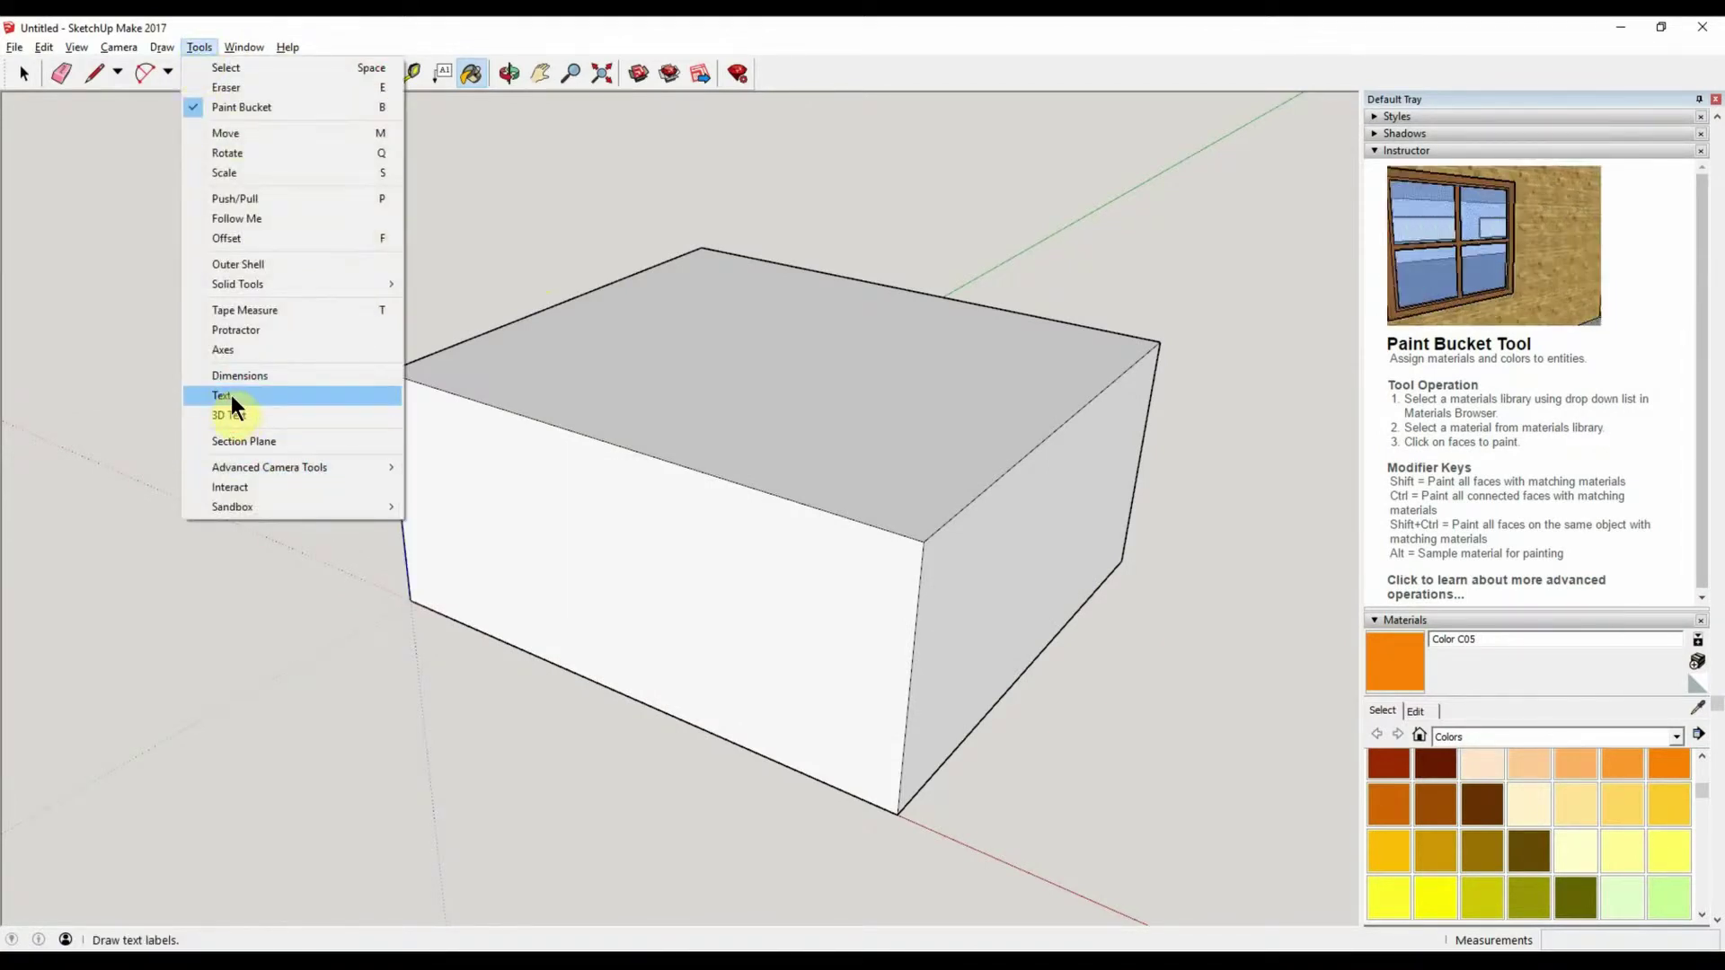
pyautogui.click(230, 396)
pyautogui.click(795, 303)
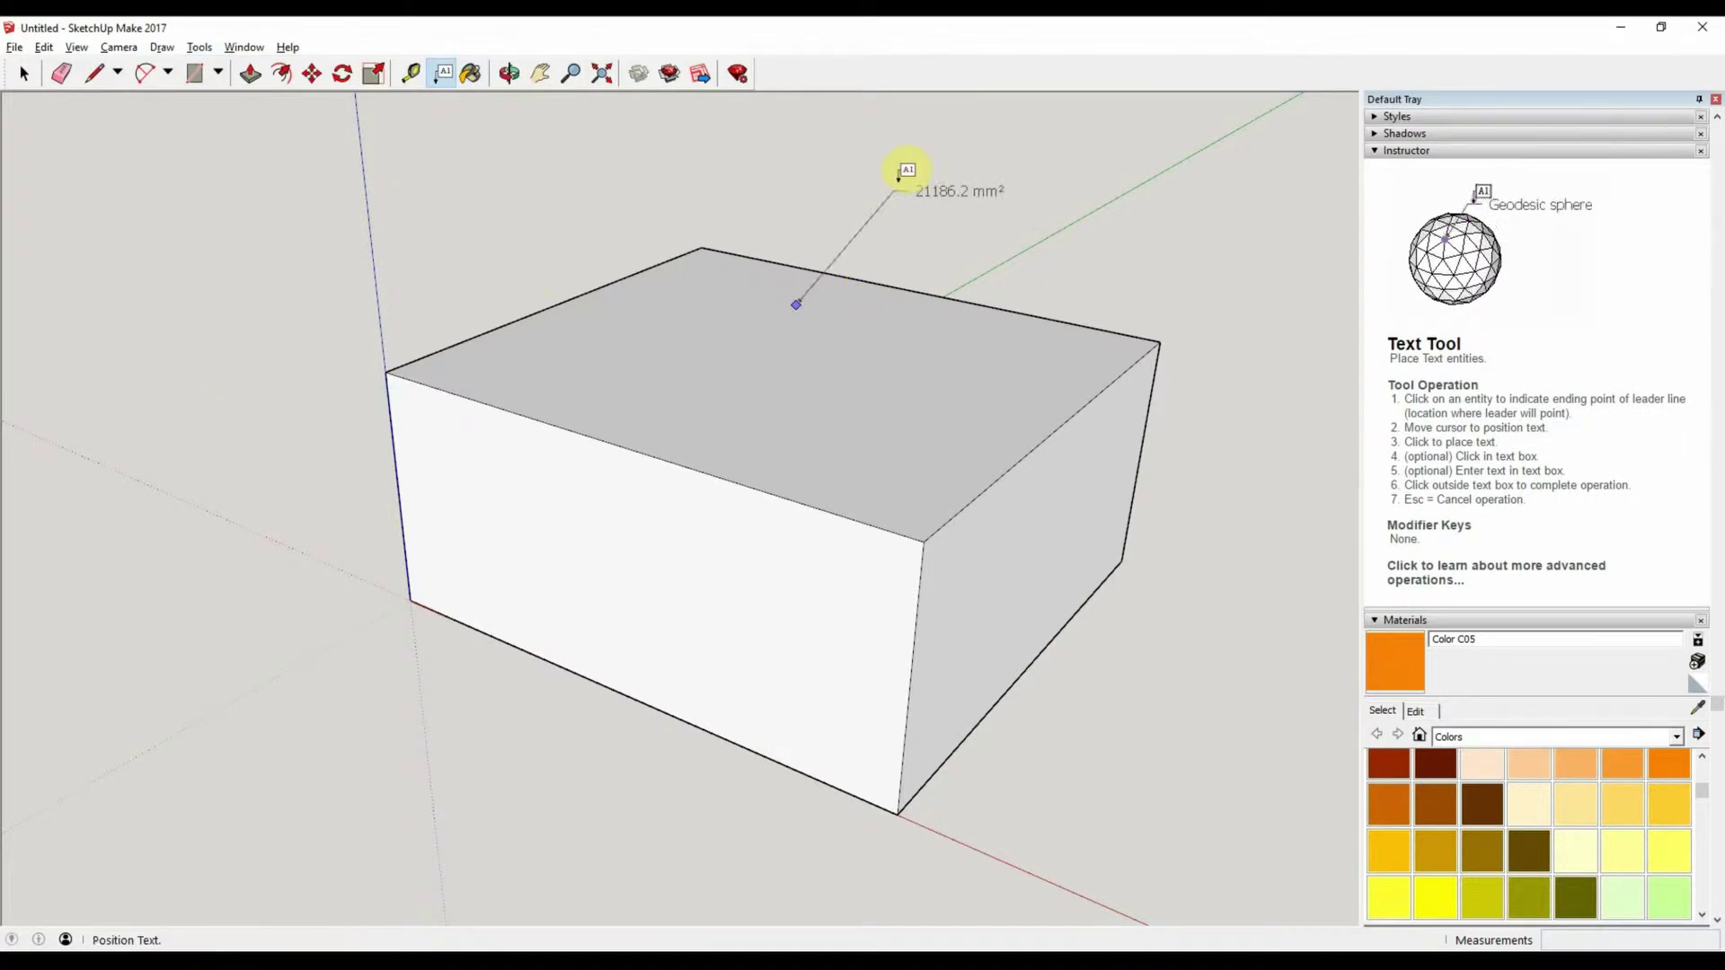
pyautogui.click(901, 174)
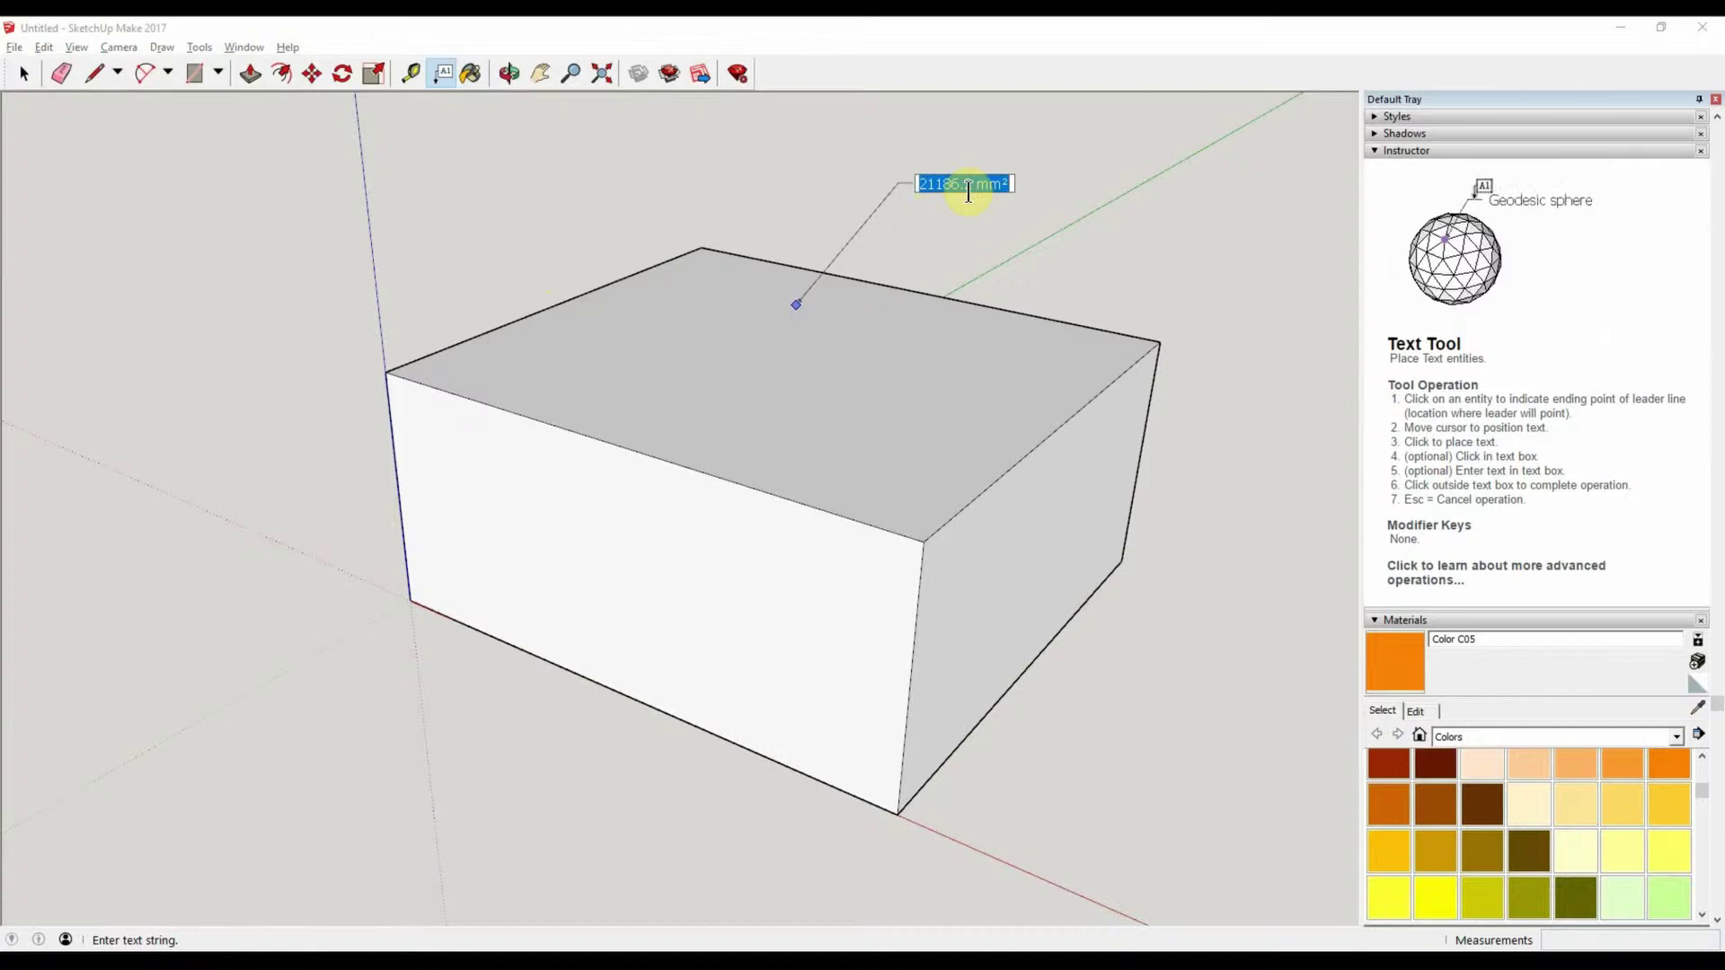
pyautogui.write('THE TH')
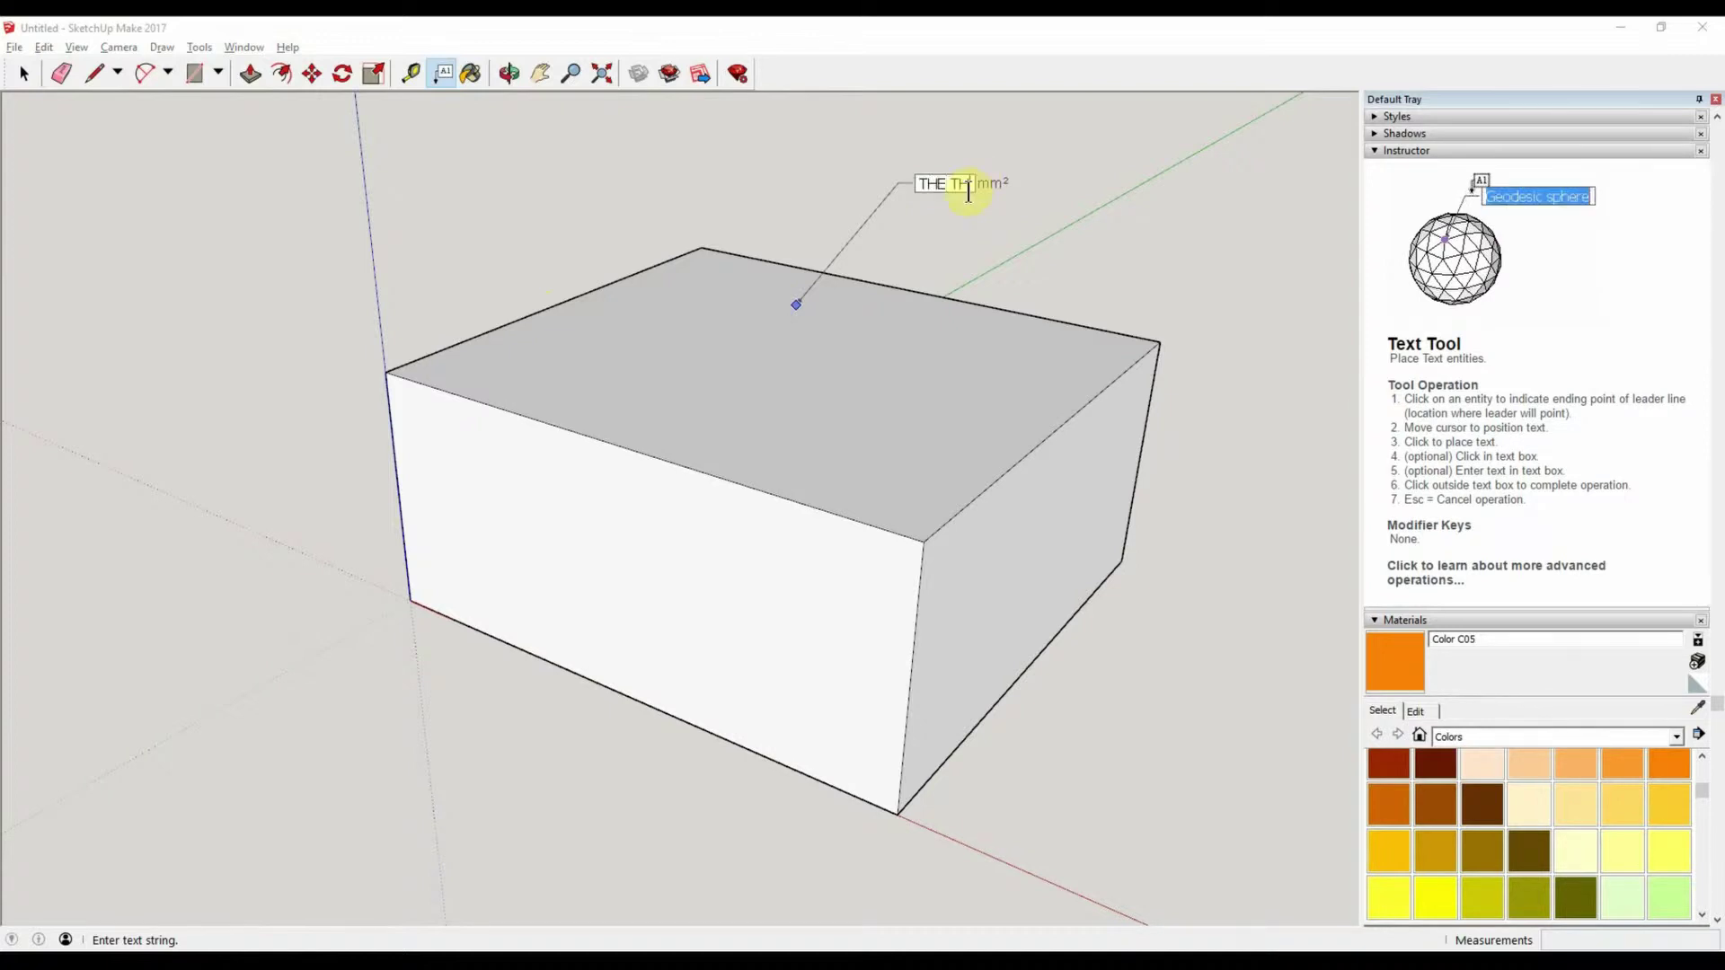
pyautogui.write('ING')
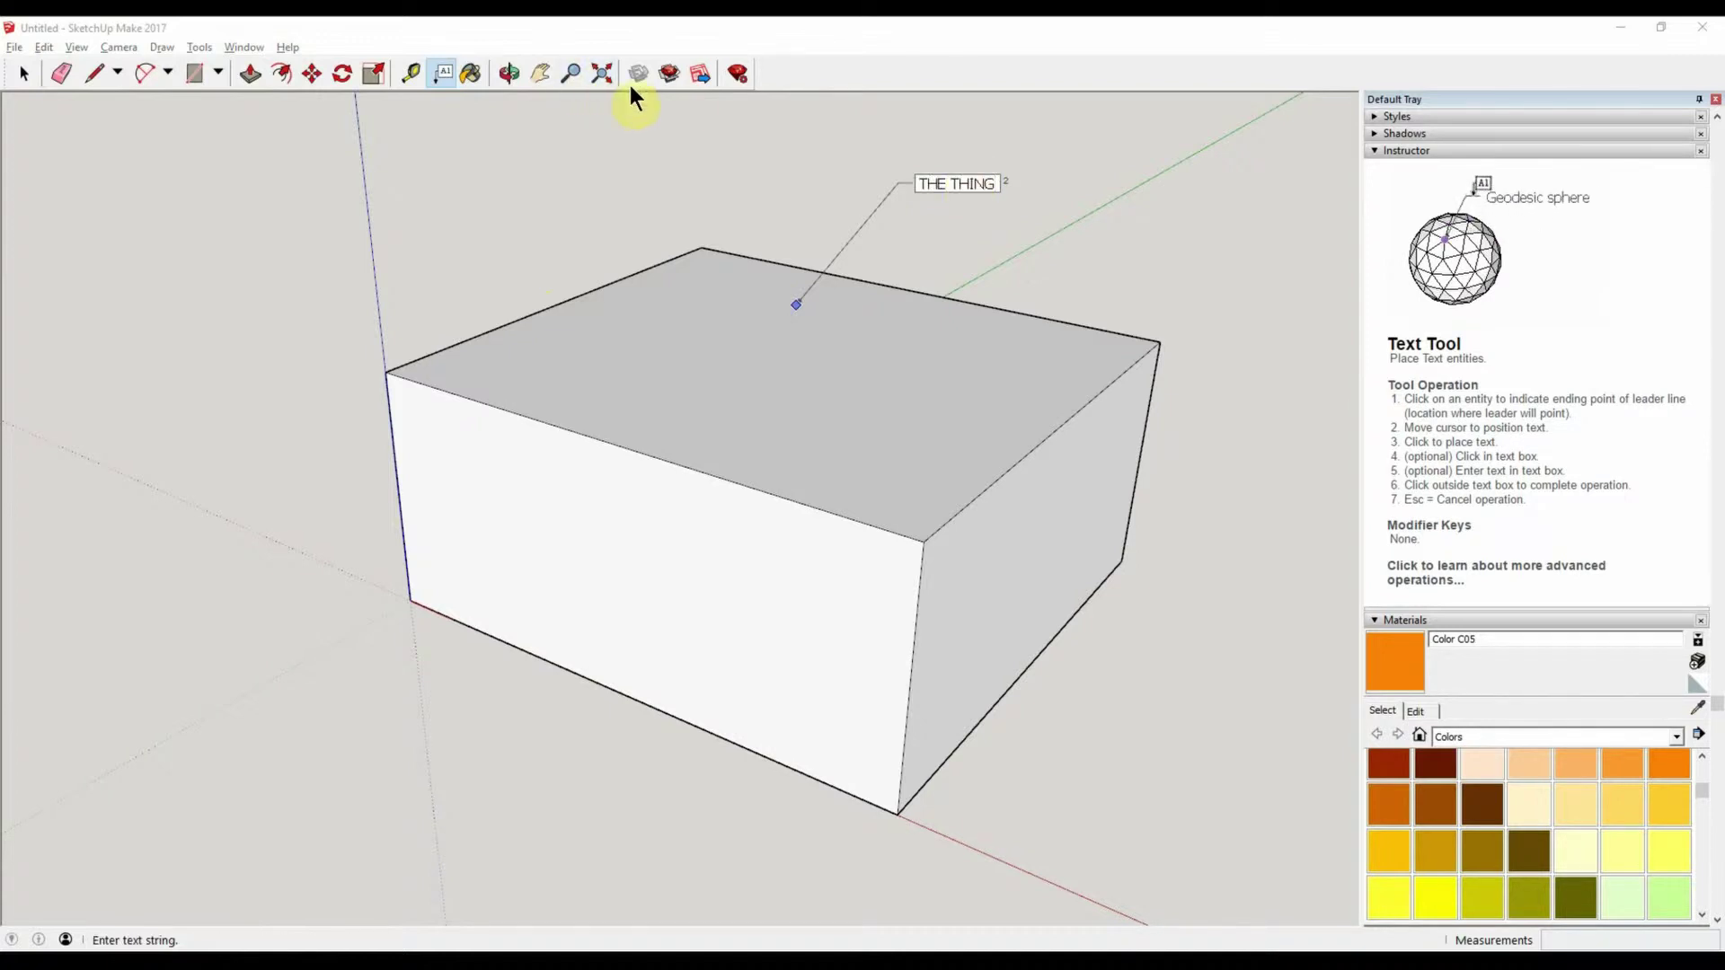
pyautogui.click(26, 75)
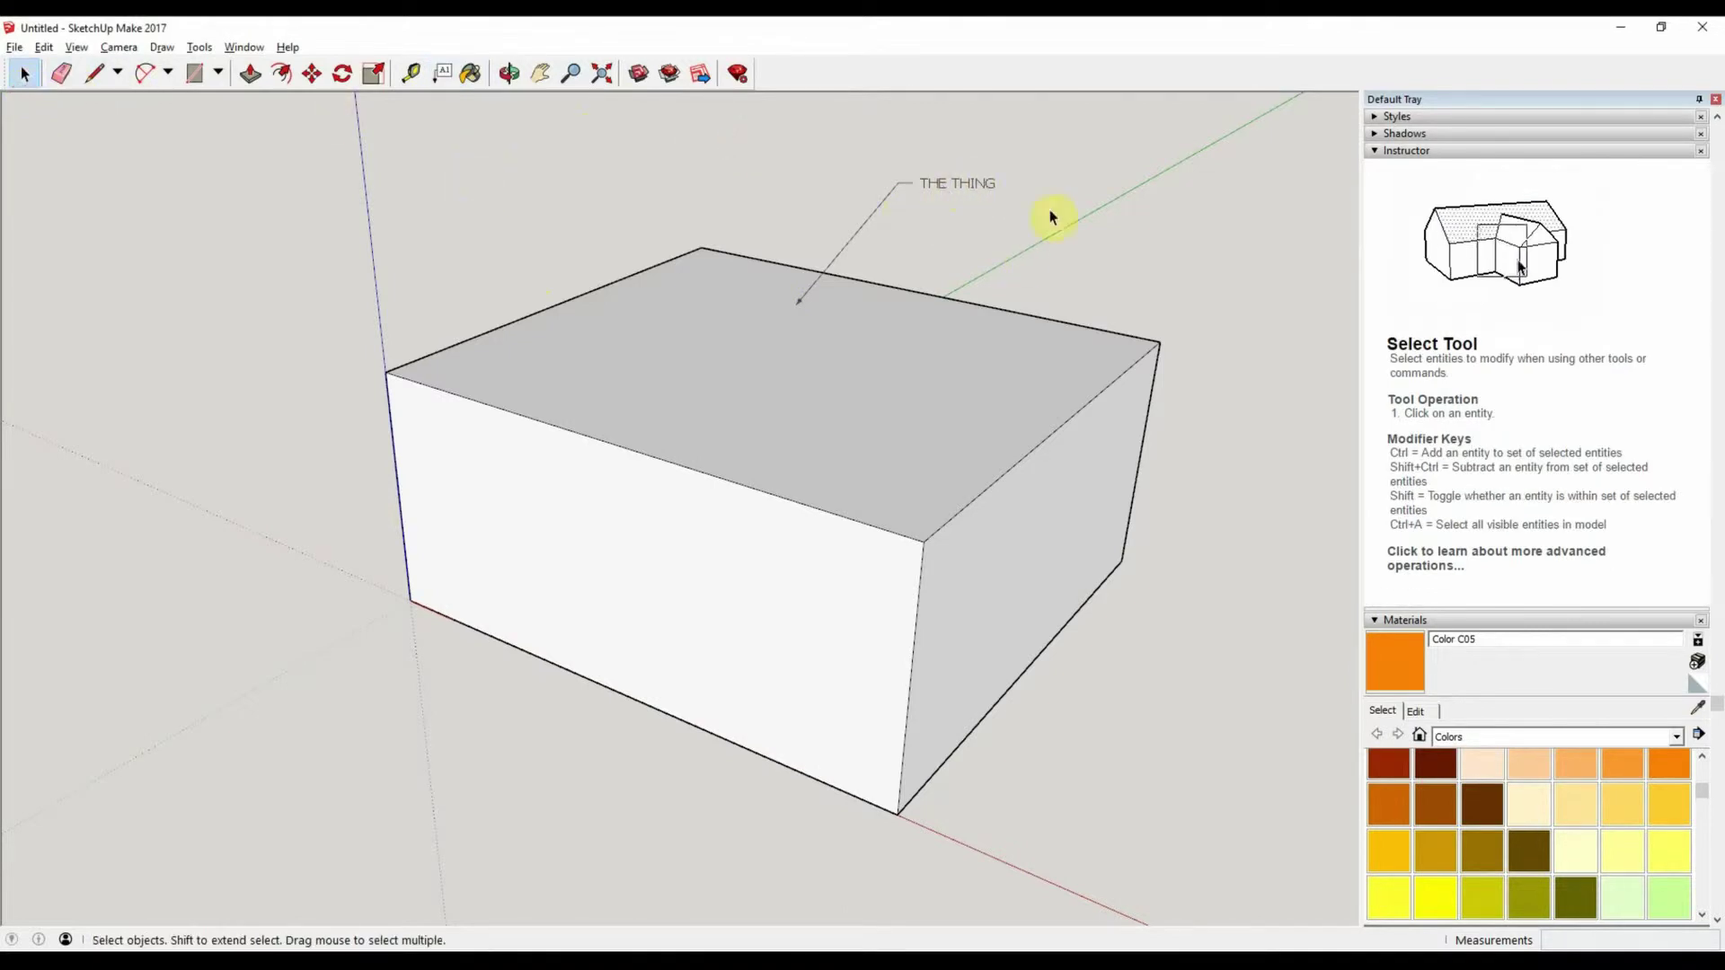
# Step: Delete the leader text label from the box
pyautogui.moveTo(1059, 239); pyautogui.dragTo(1030, 325, button='middle')
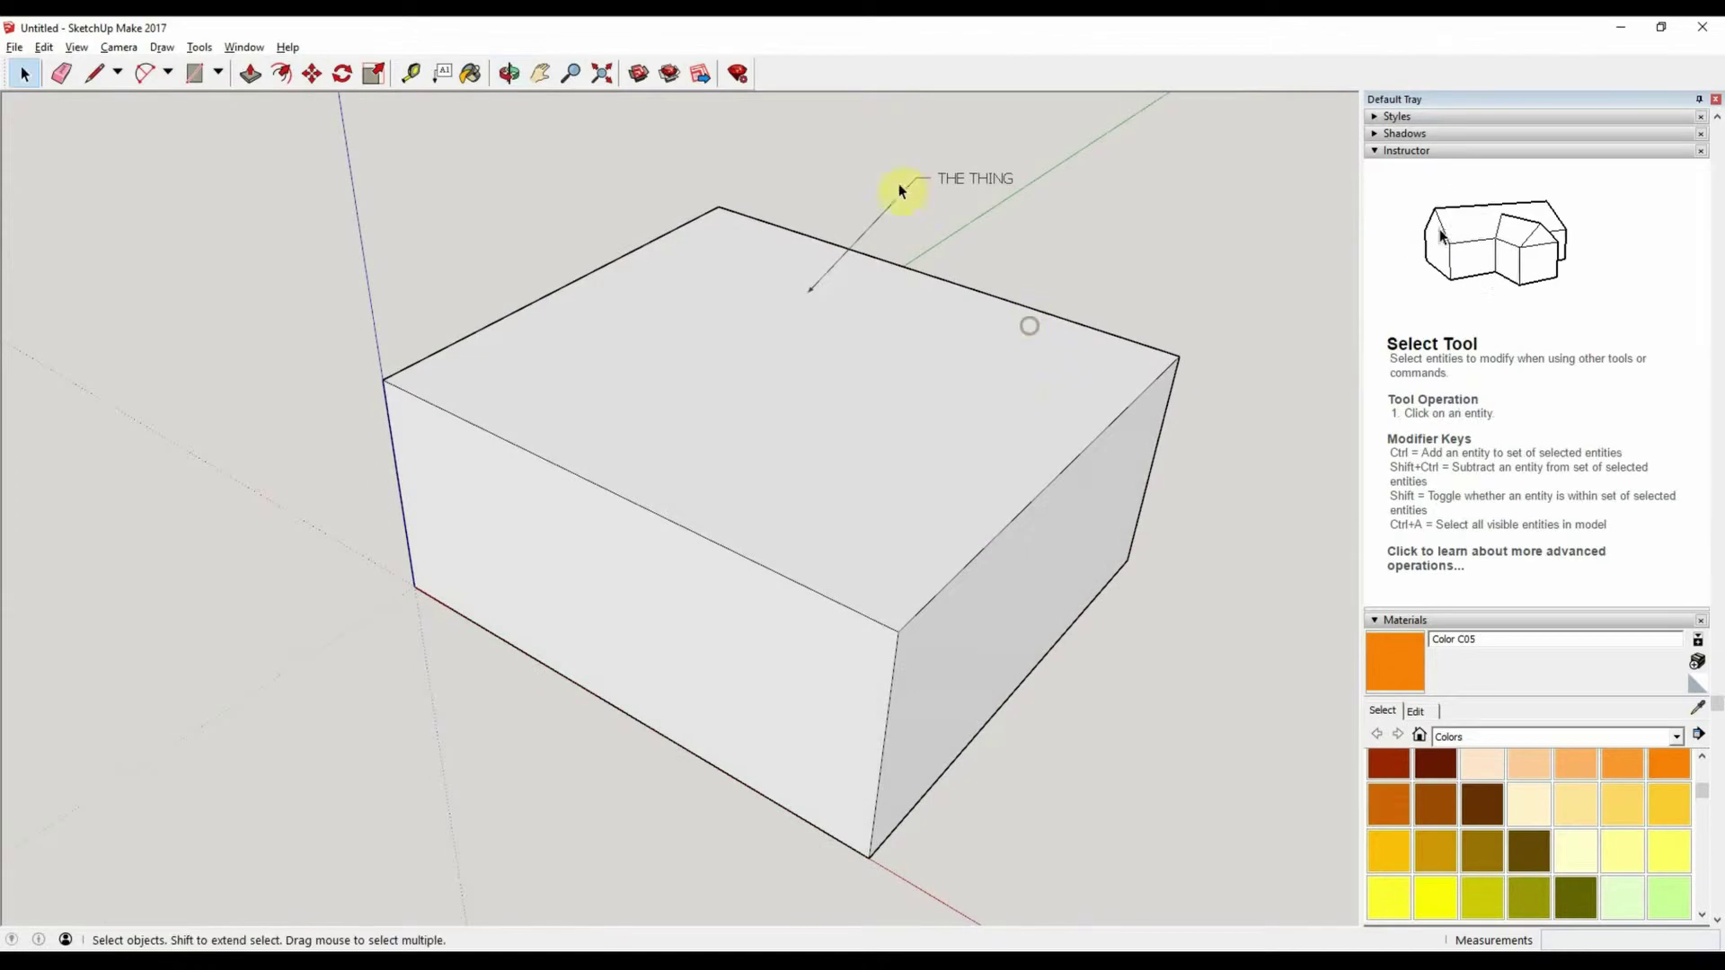
pyautogui.click(961, 189)
pyautogui.press('Delete')
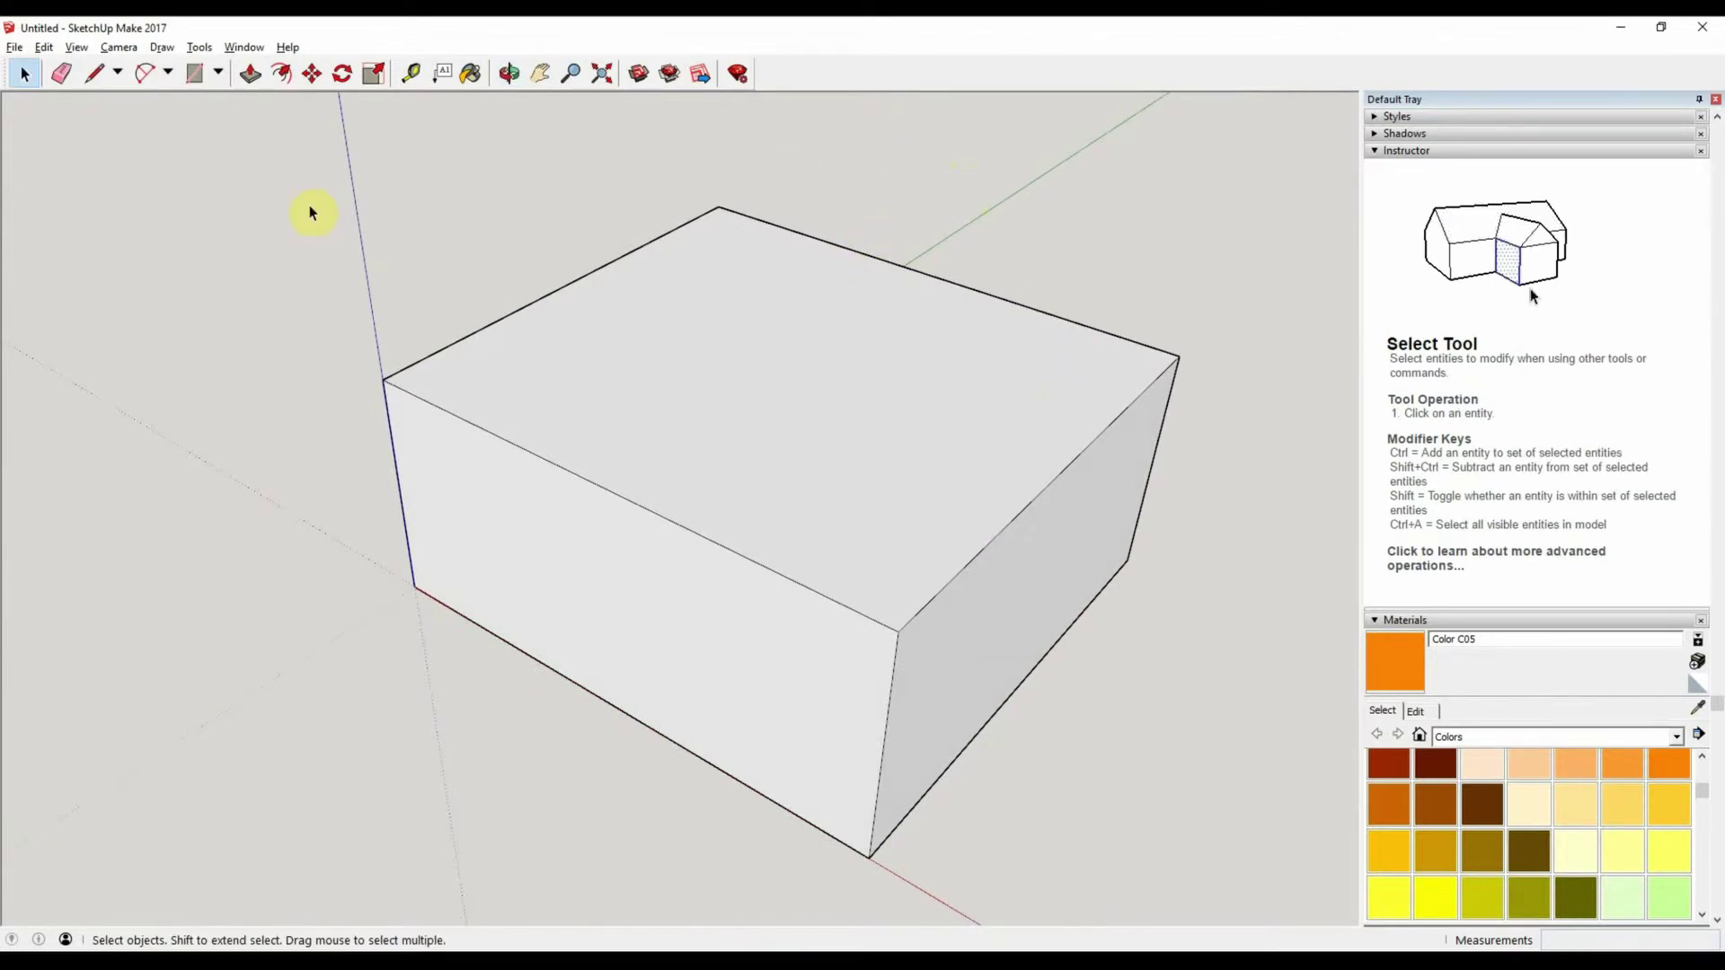
# Step: Configure a new 3D text with the default wording, a height of 12 mm, filled letters and a 5.0 mm extrusion
pyautogui.click(198, 47)
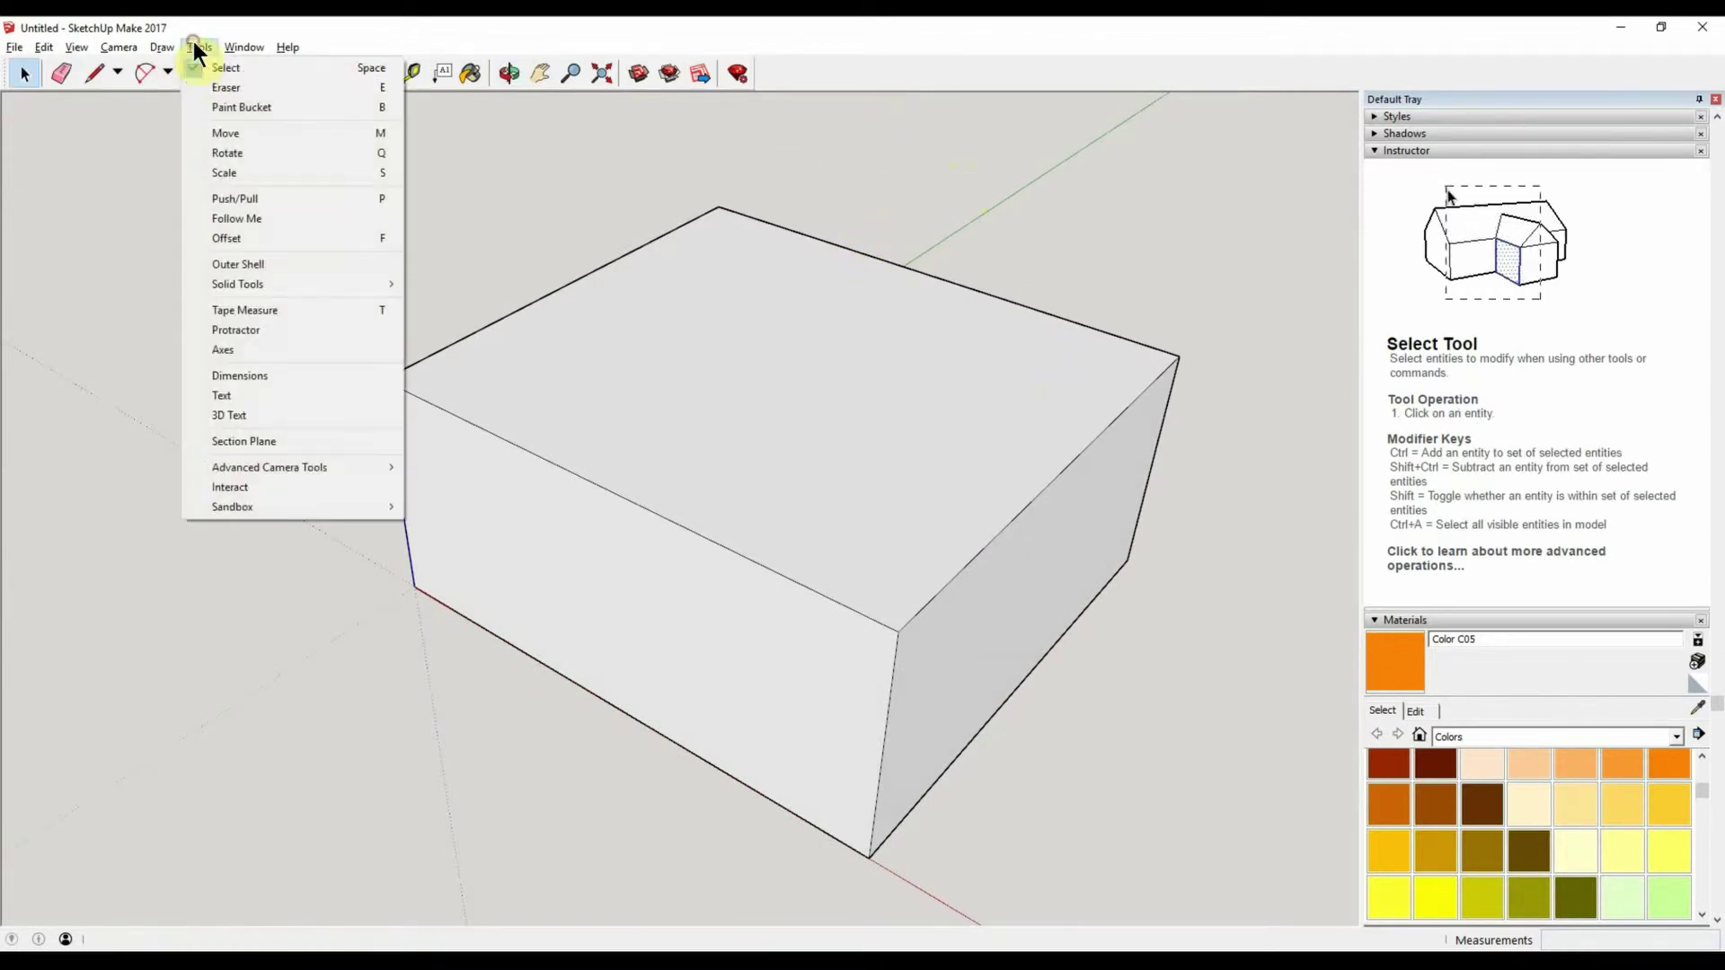
pyautogui.click(234, 415)
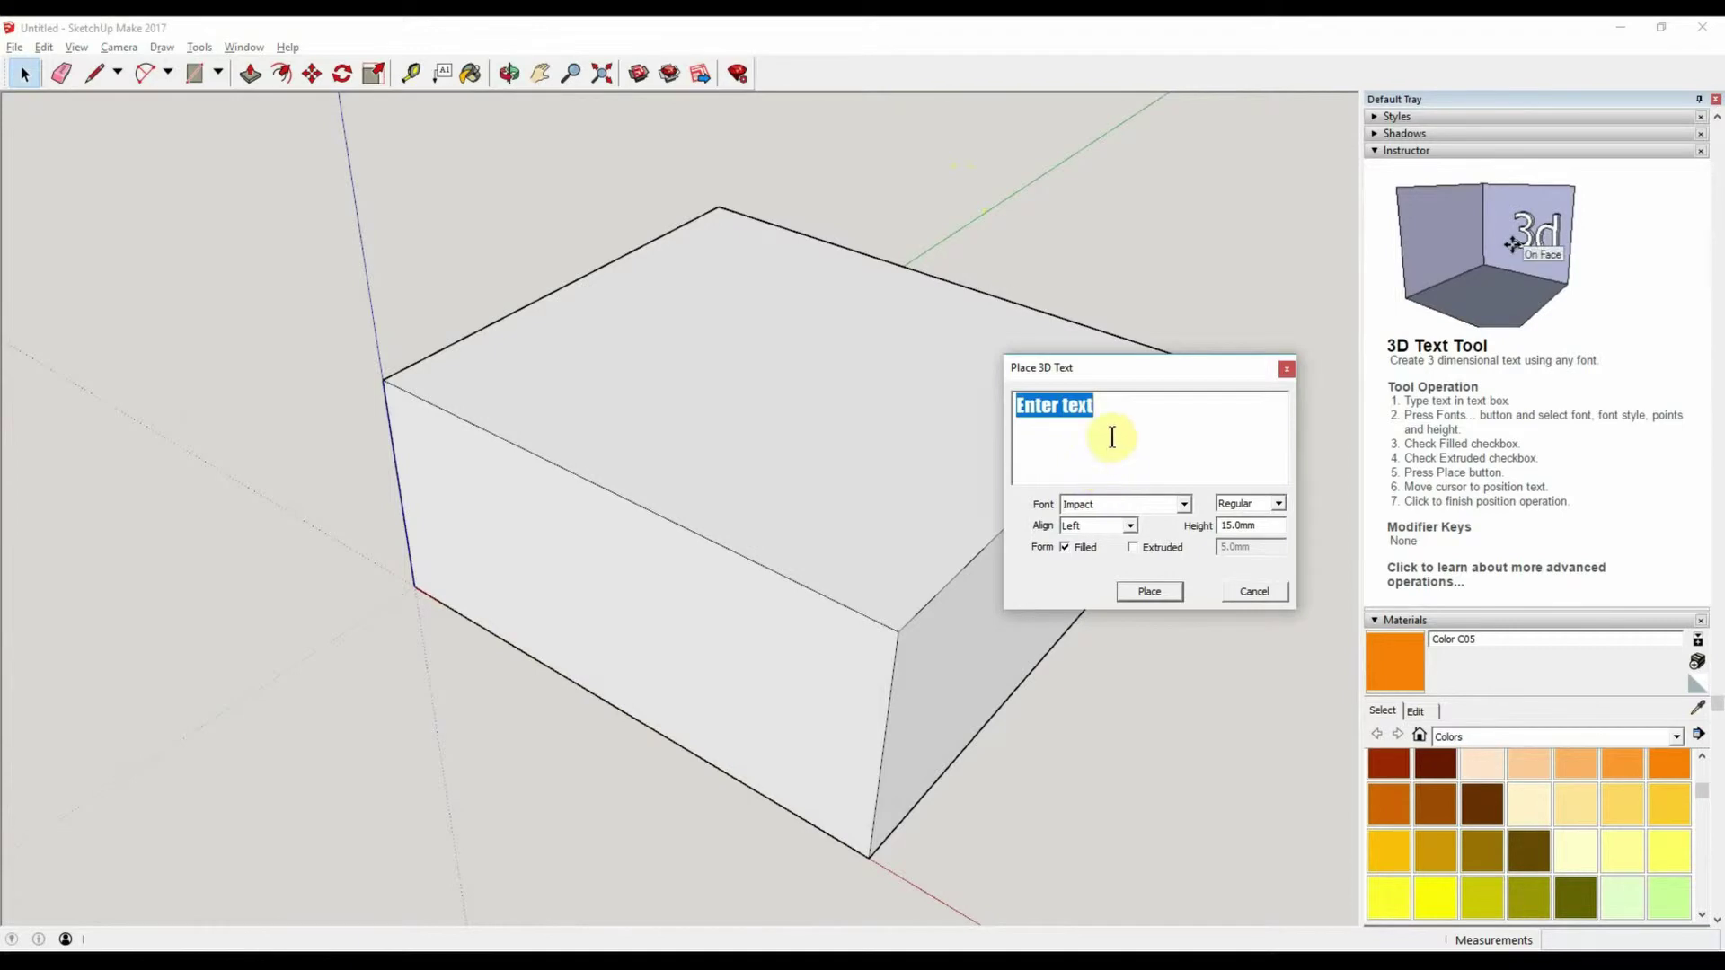
pyautogui.click(1267, 525)
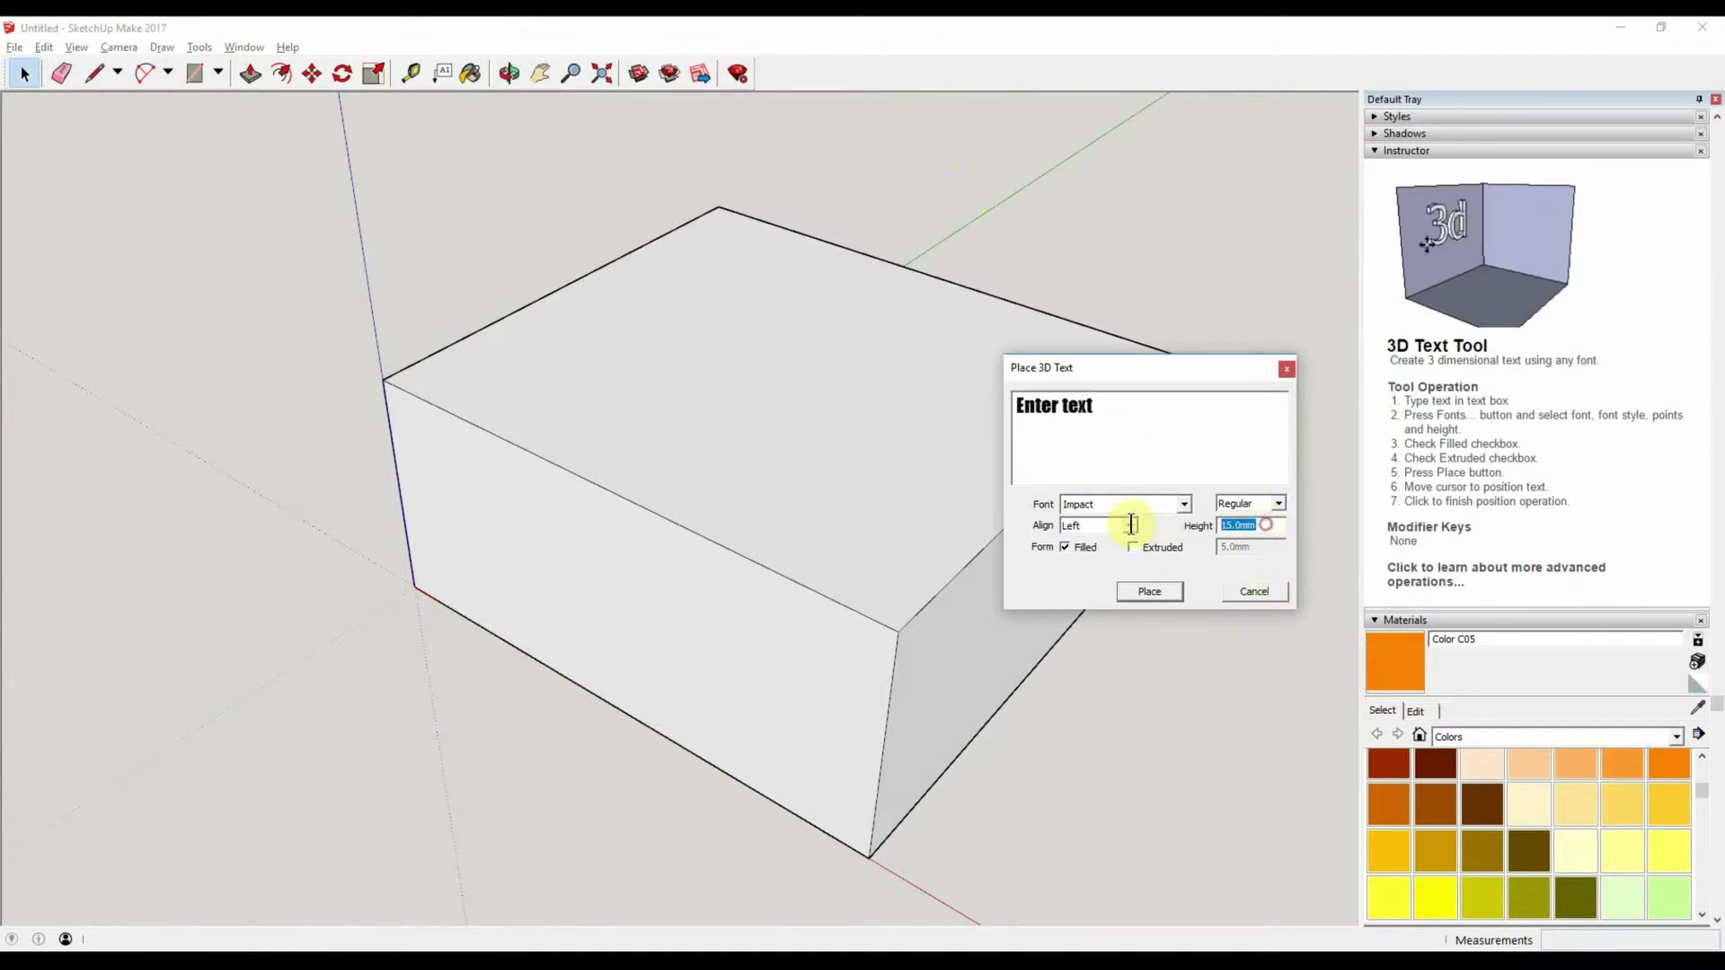
pyautogui.write('12')
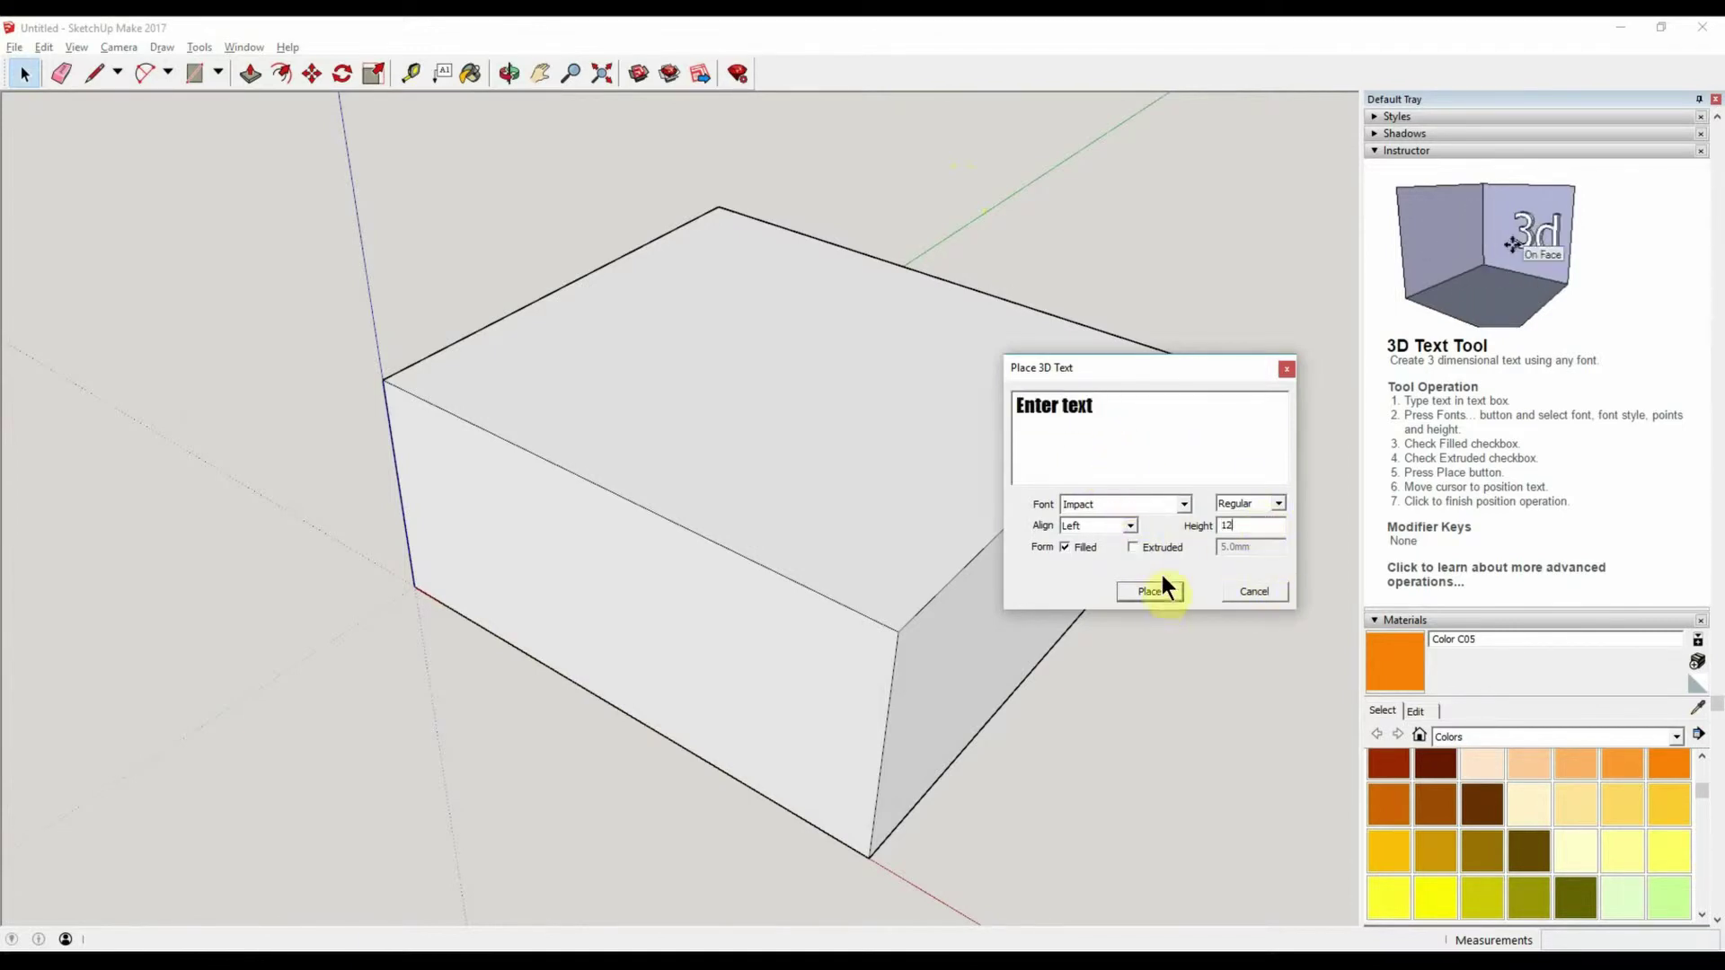
pyautogui.click(1133, 547)
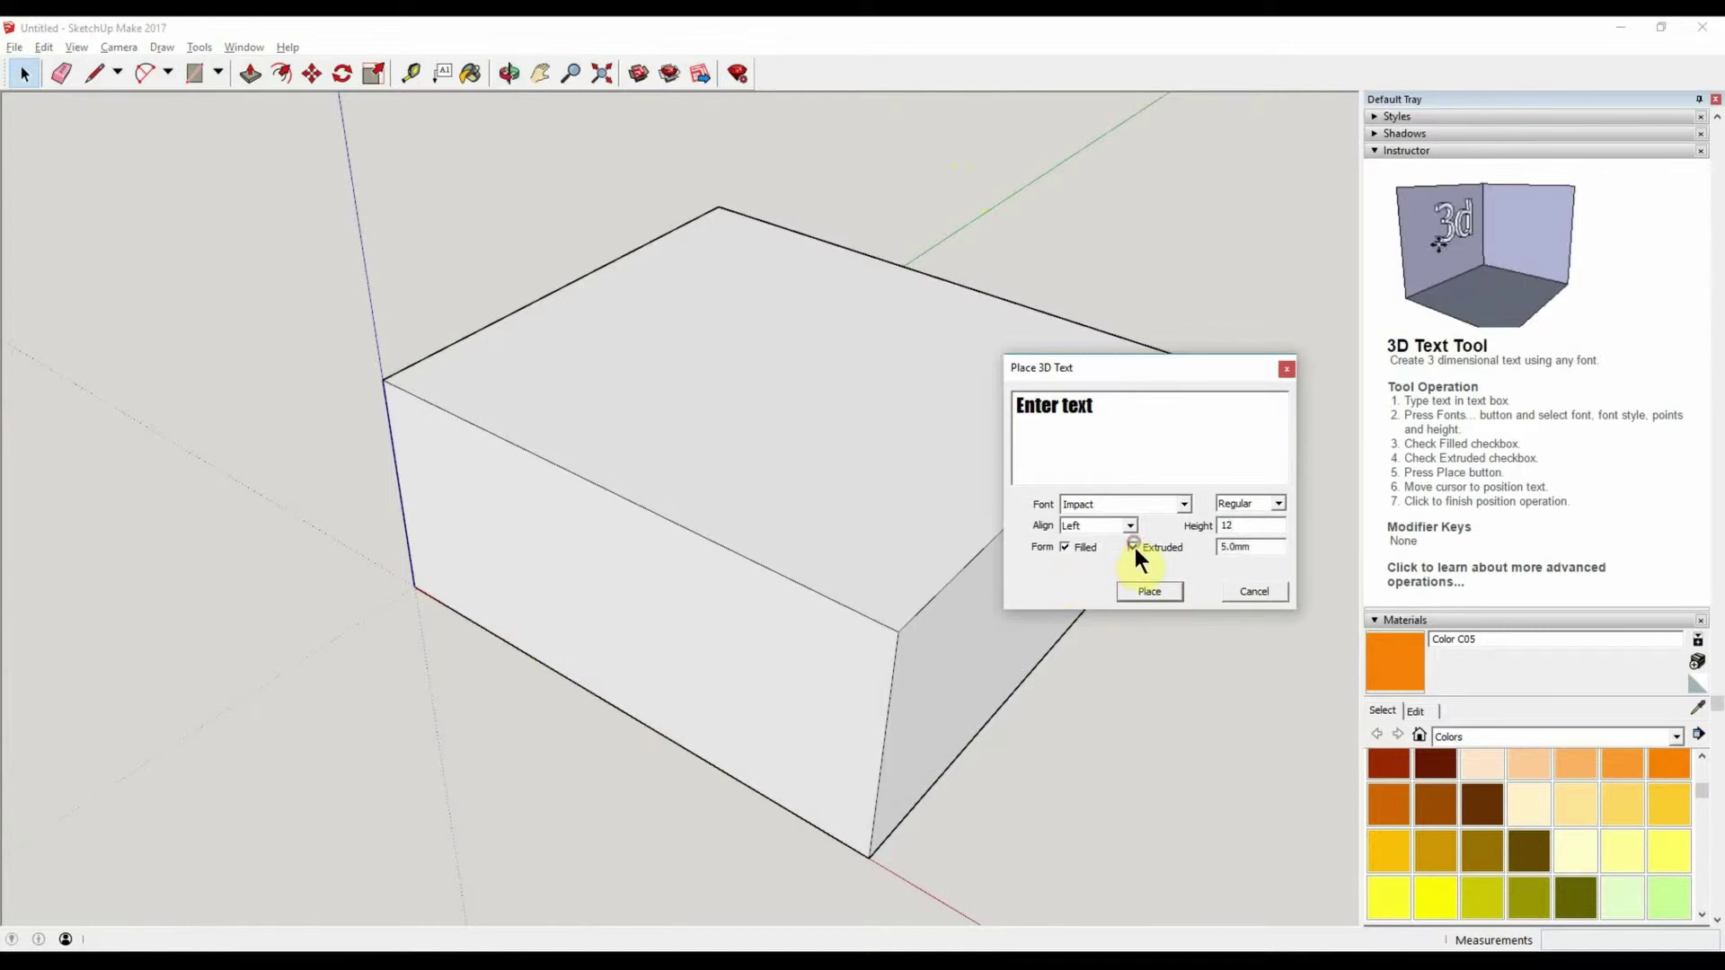
pyautogui.click(1132, 547)
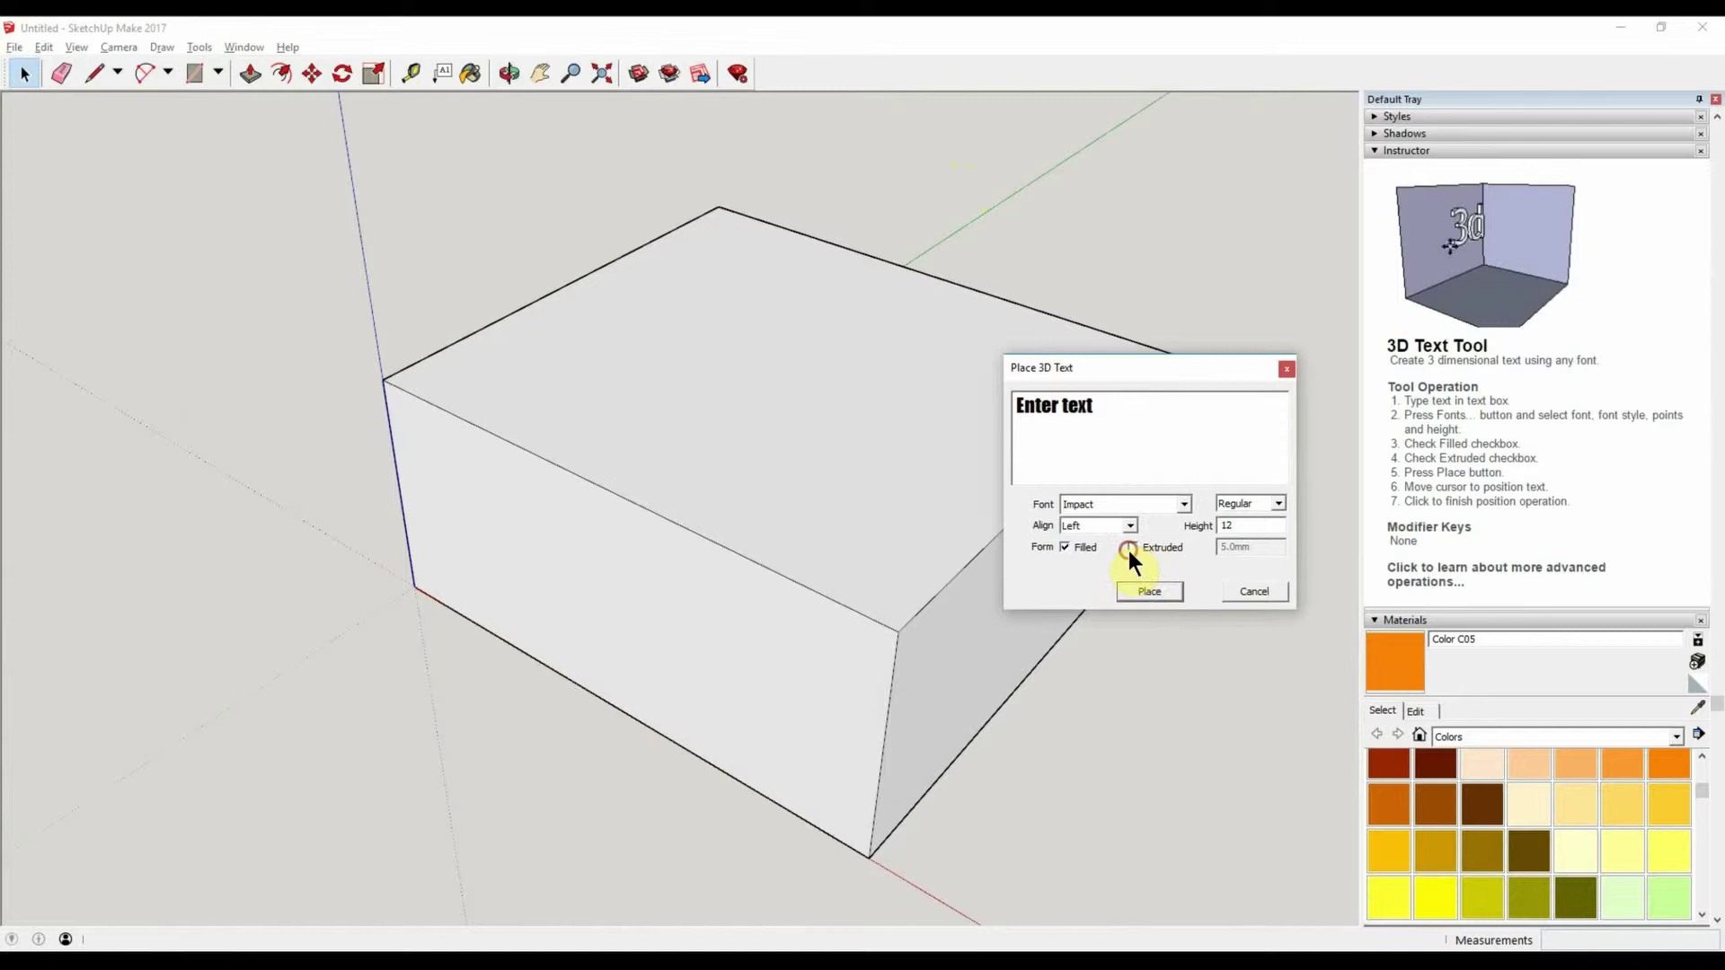
pyautogui.click(1069, 548)
pyautogui.click(1065, 547)
pyautogui.click(1133, 547)
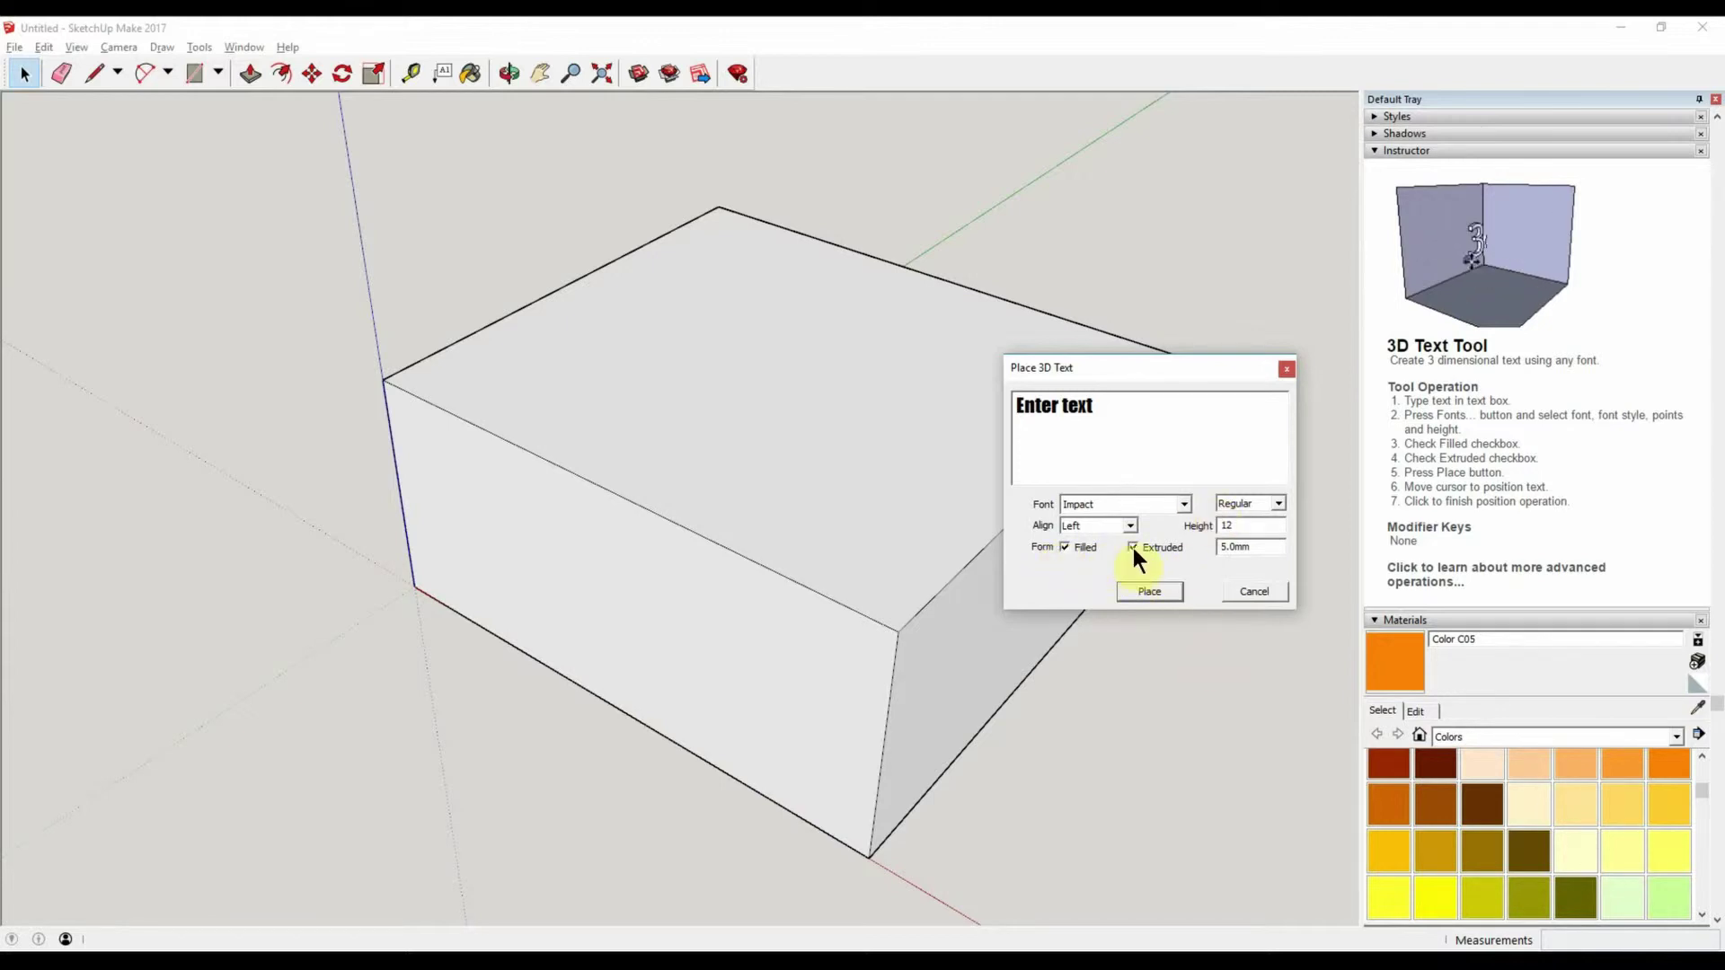
# Step: Place the 3D text flat on the box's top face
pyautogui.click(1146, 594)
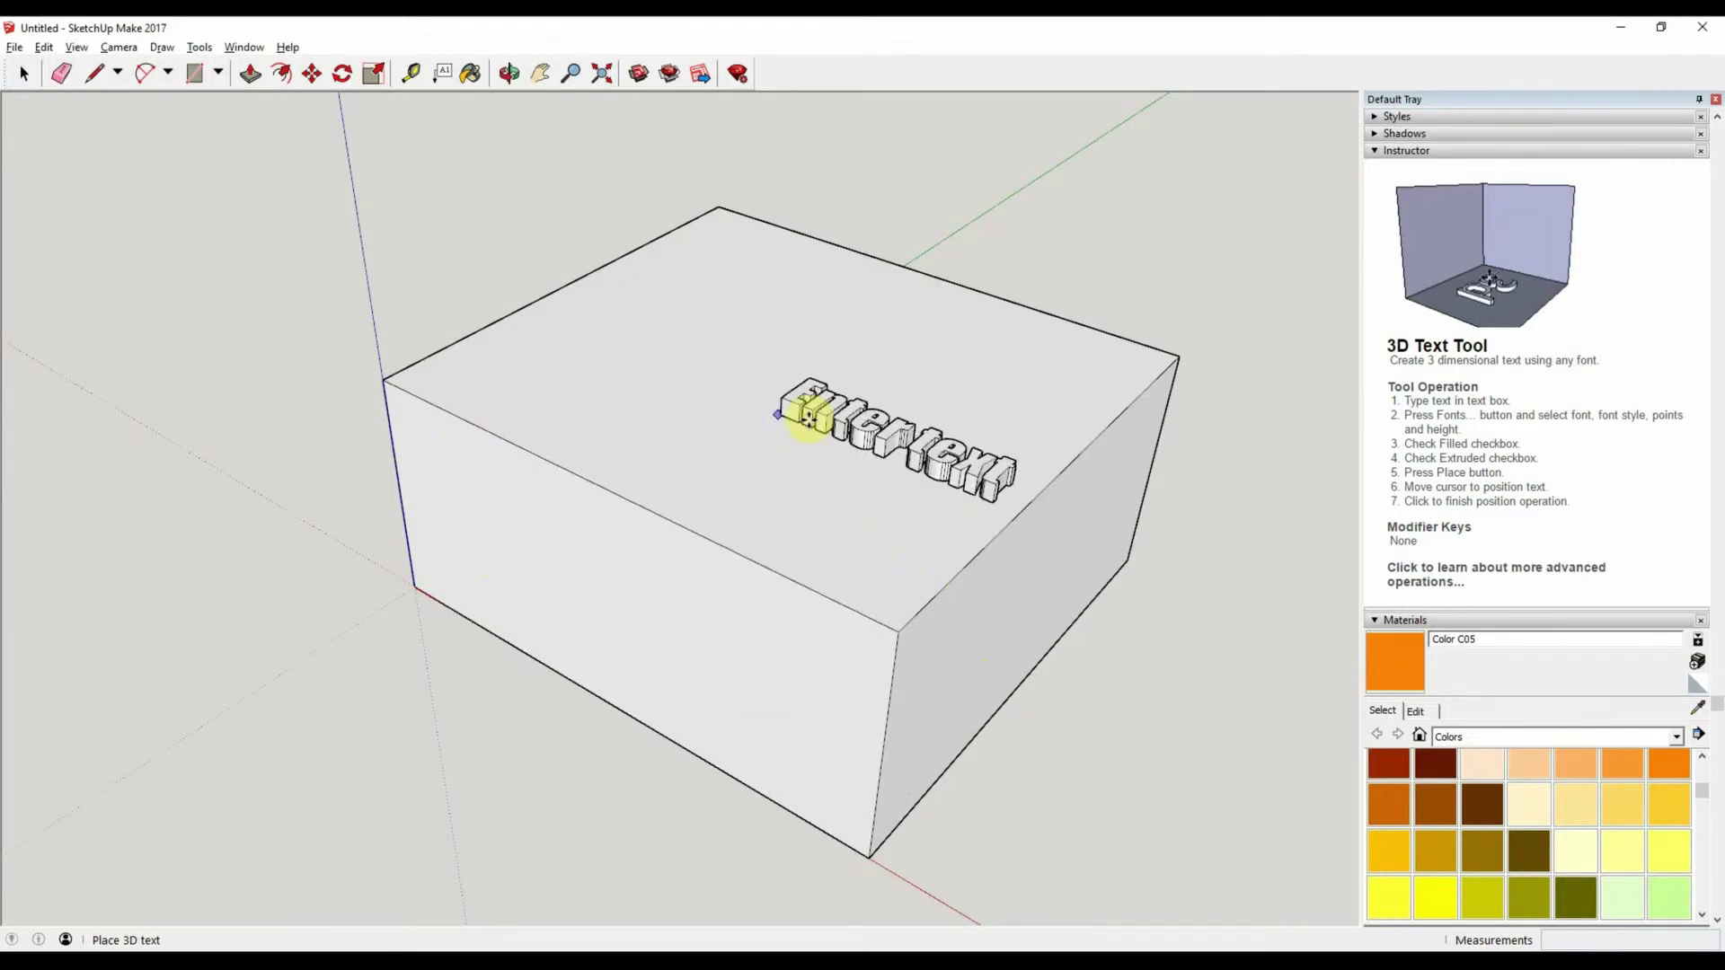
pyautogui.moveTo(998, 709); pyautogui.dragTo(705, 197, button='middle')
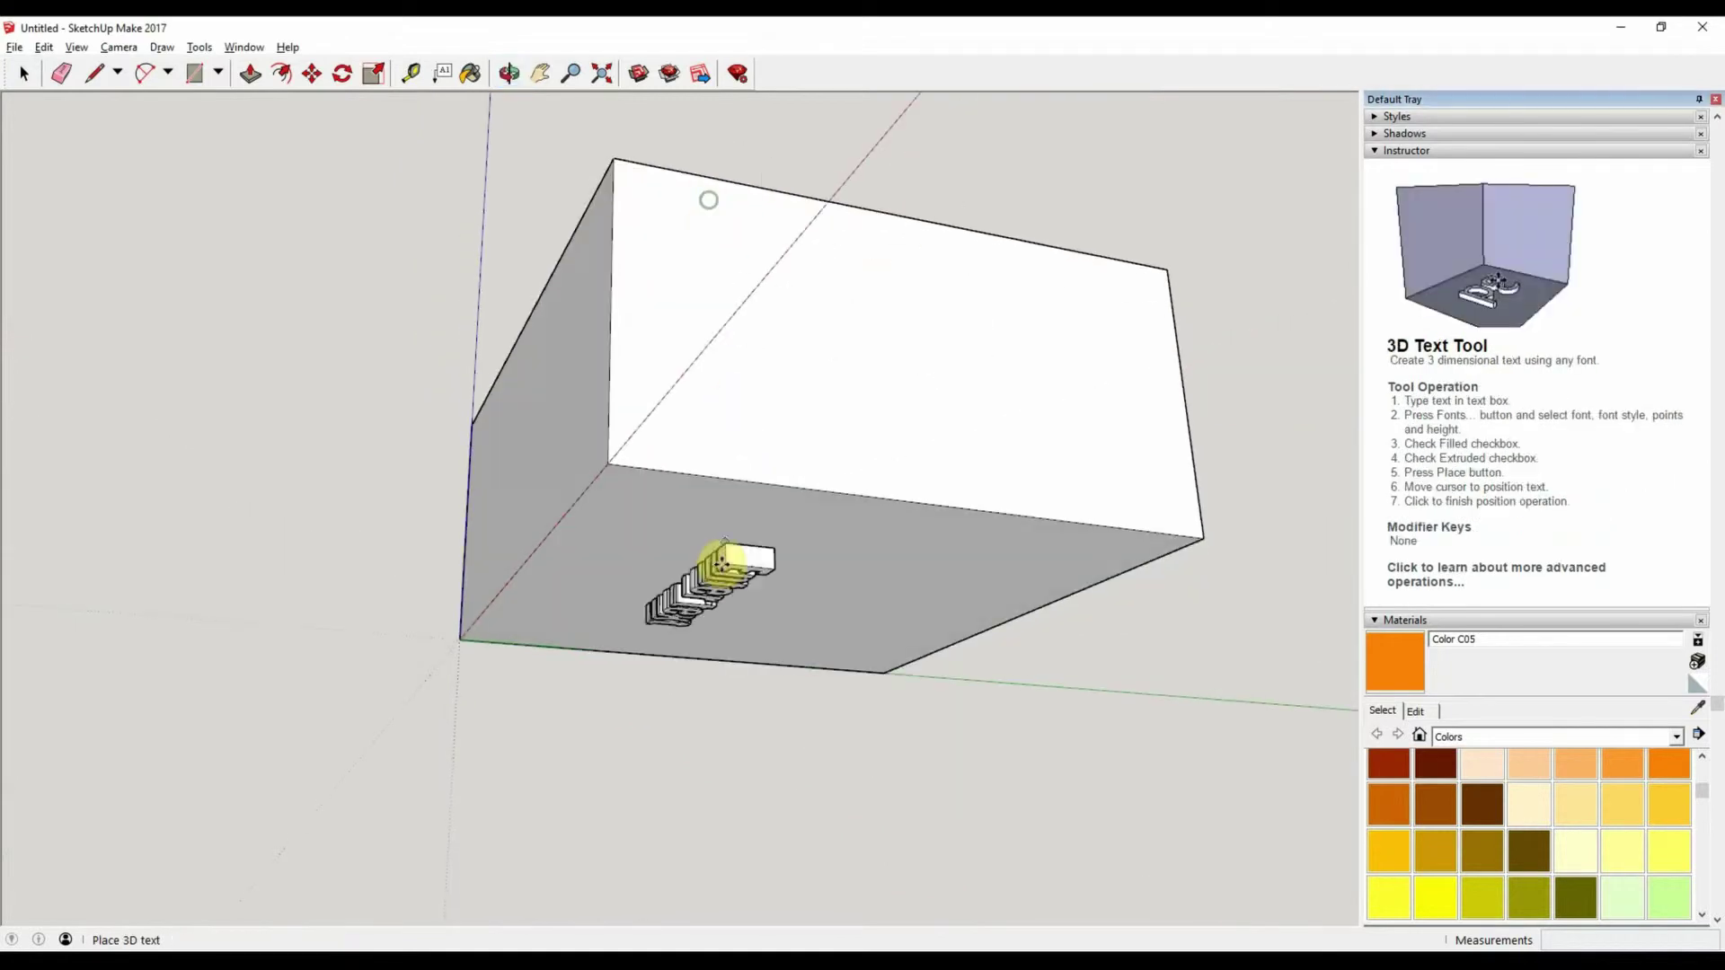
pyautogui.moveTo(715, 437); pyautogui.dragTo(912, 763, button='middle')
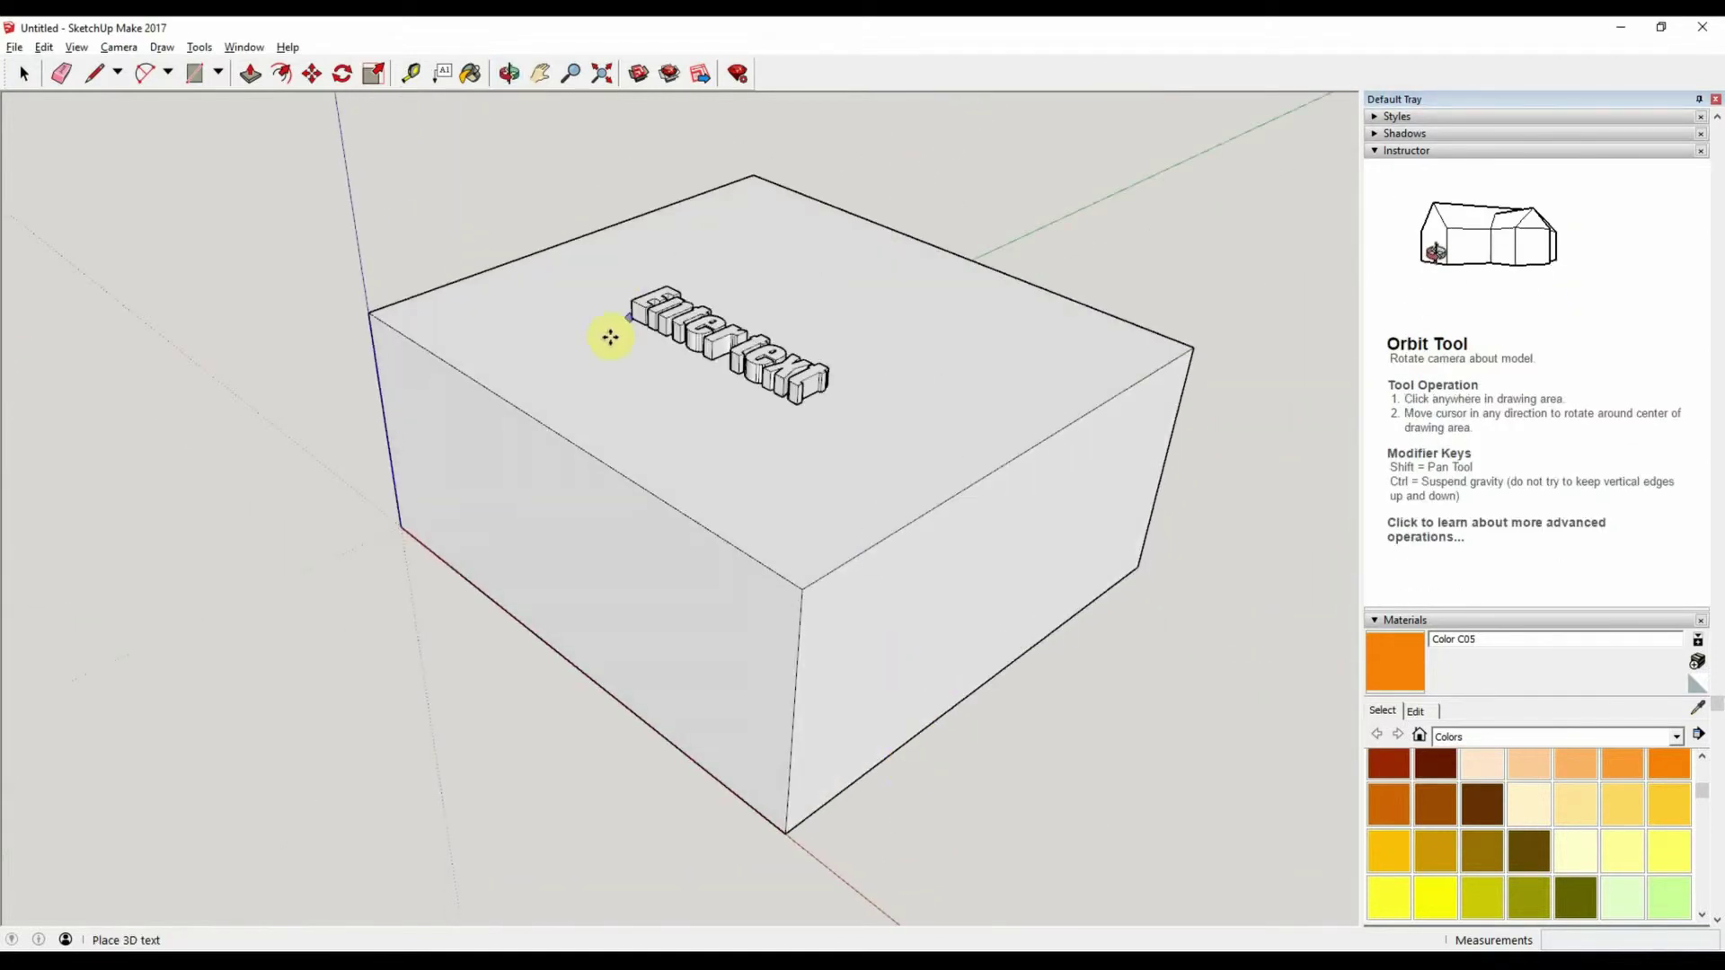
pyautogui.click(644, 304)
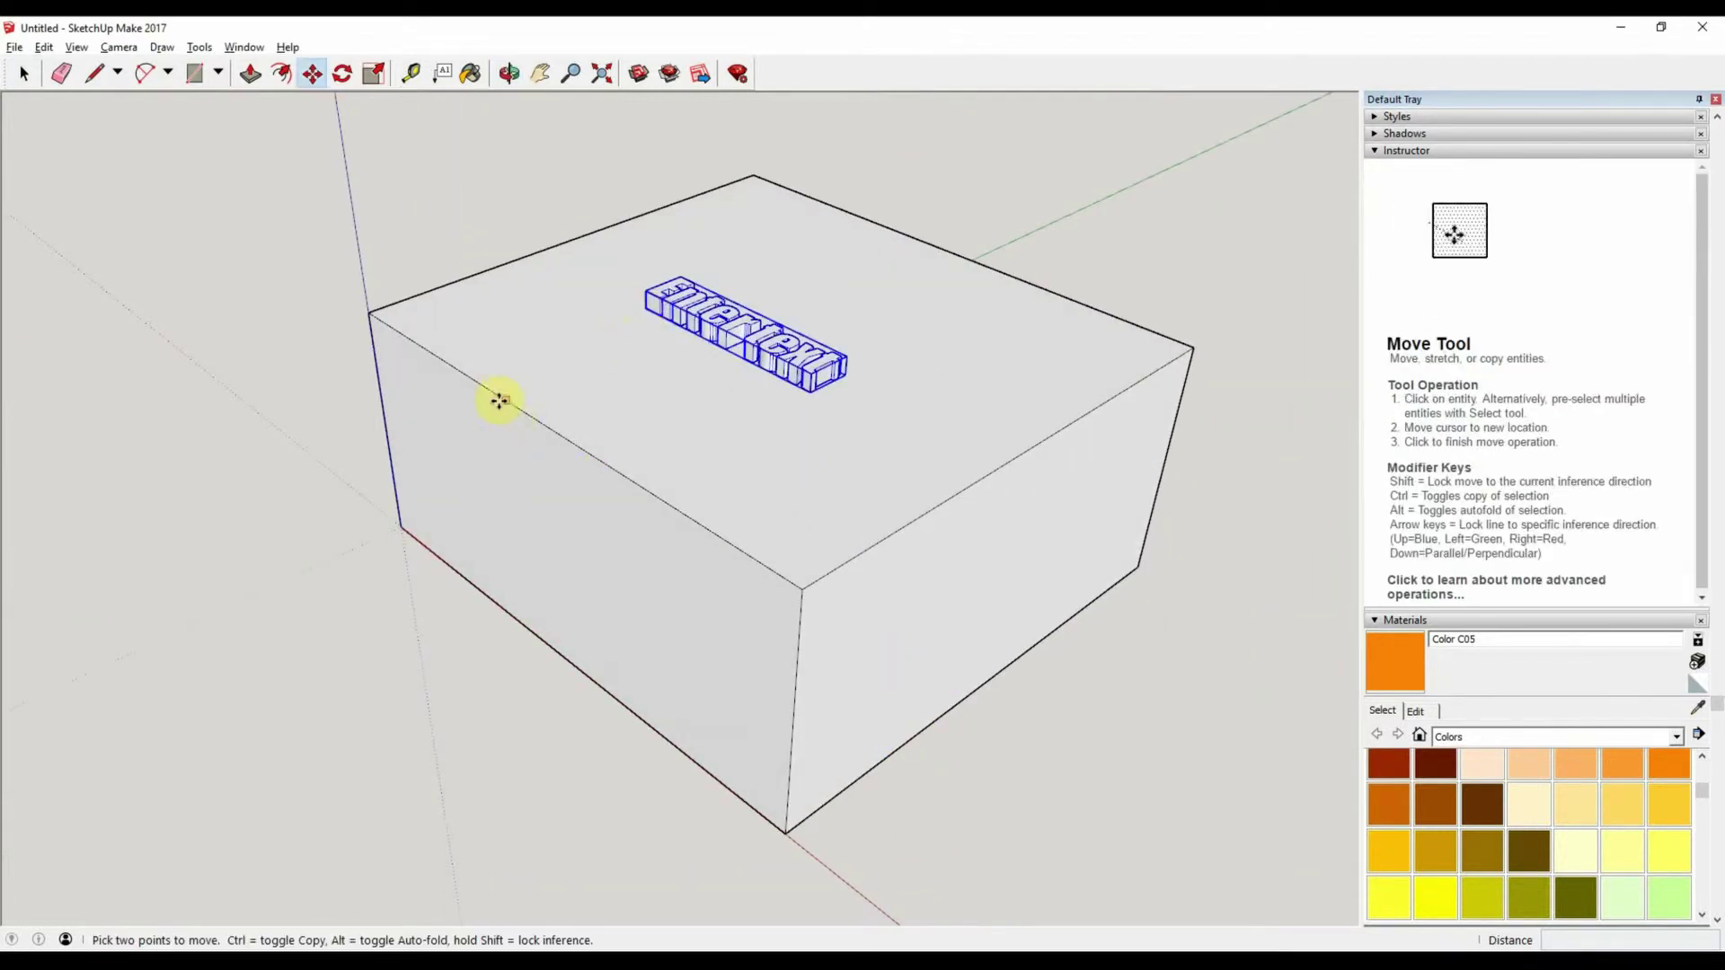
# Step: Scale the 3D text uniformly by 1.50 from a corner
pyautogui.moveTo(500, 401); pyautogui.dragTo(647, 493, button='middle')
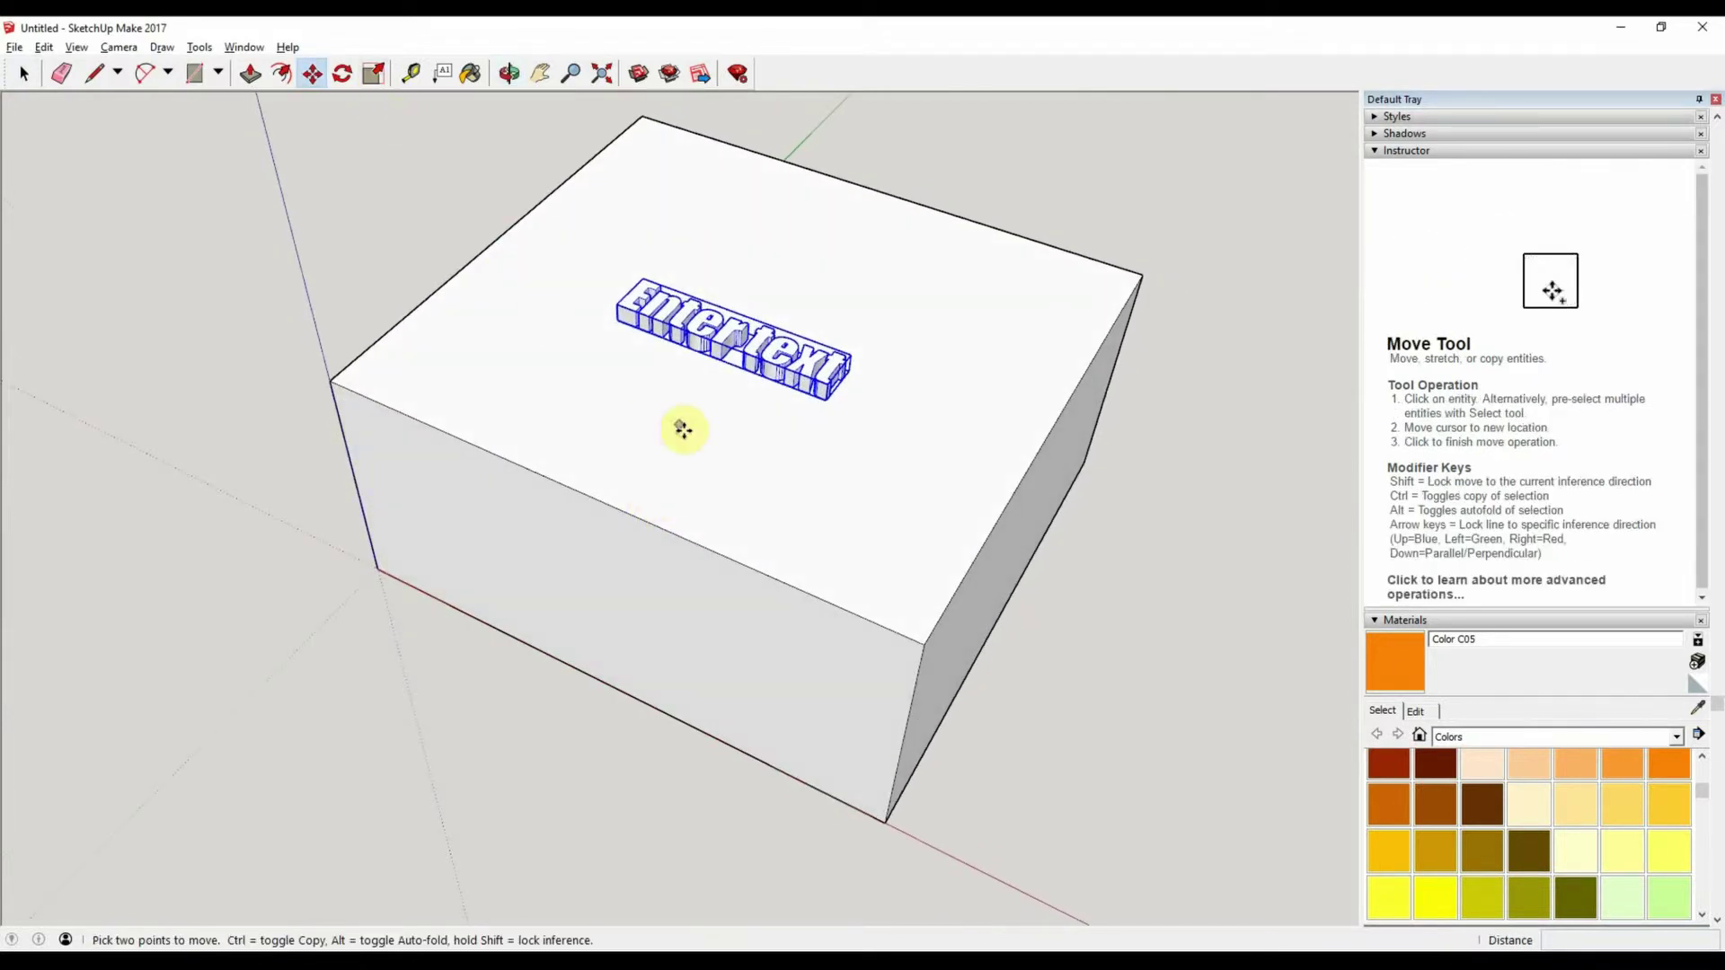
pyautogui.press('q')
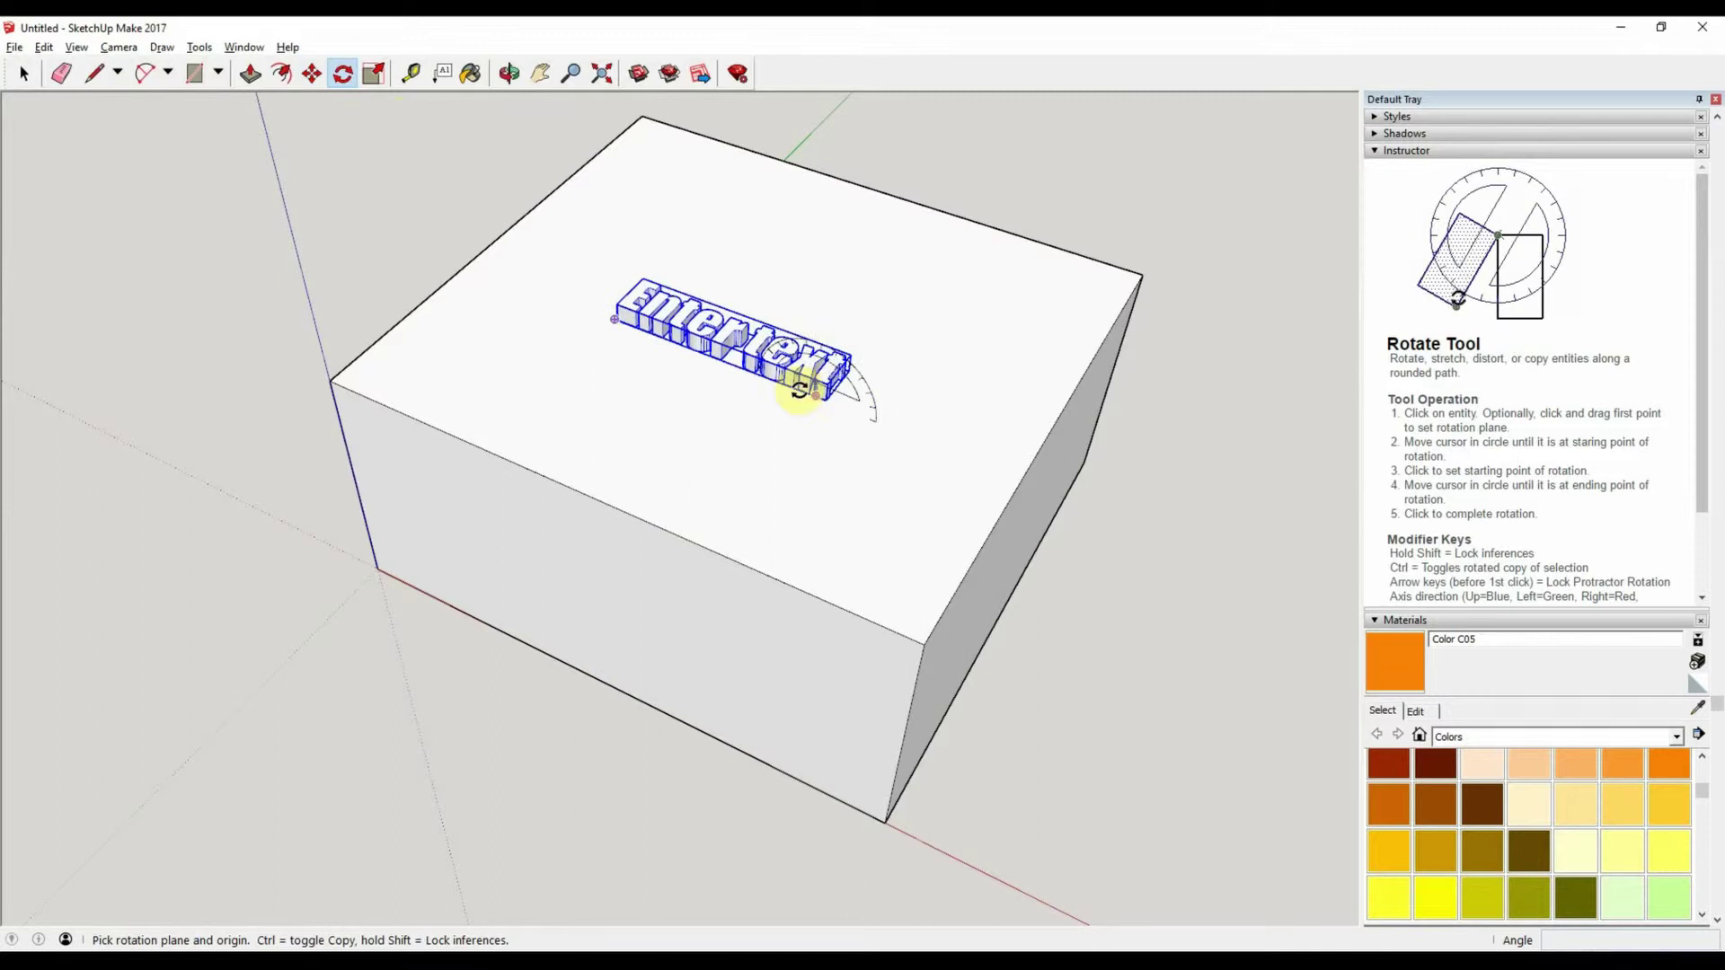
pyautogui.press('s')
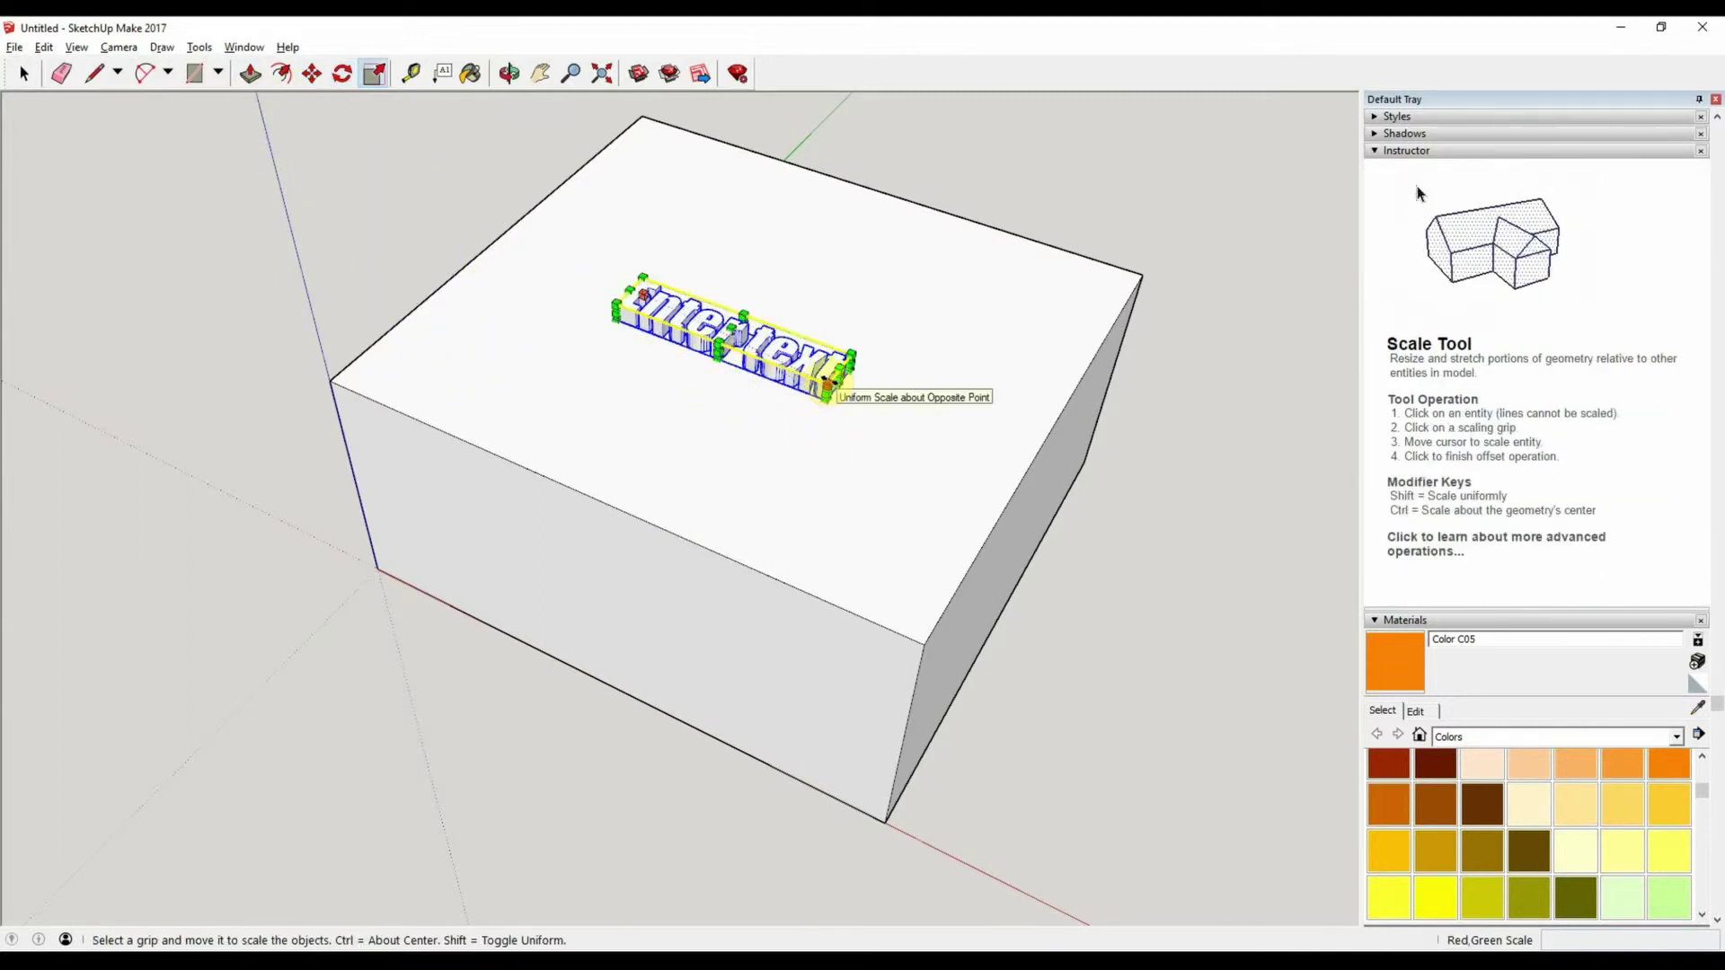
pyautogui.moveTo(827, 383); pyautogui.dragTo(914, 478)
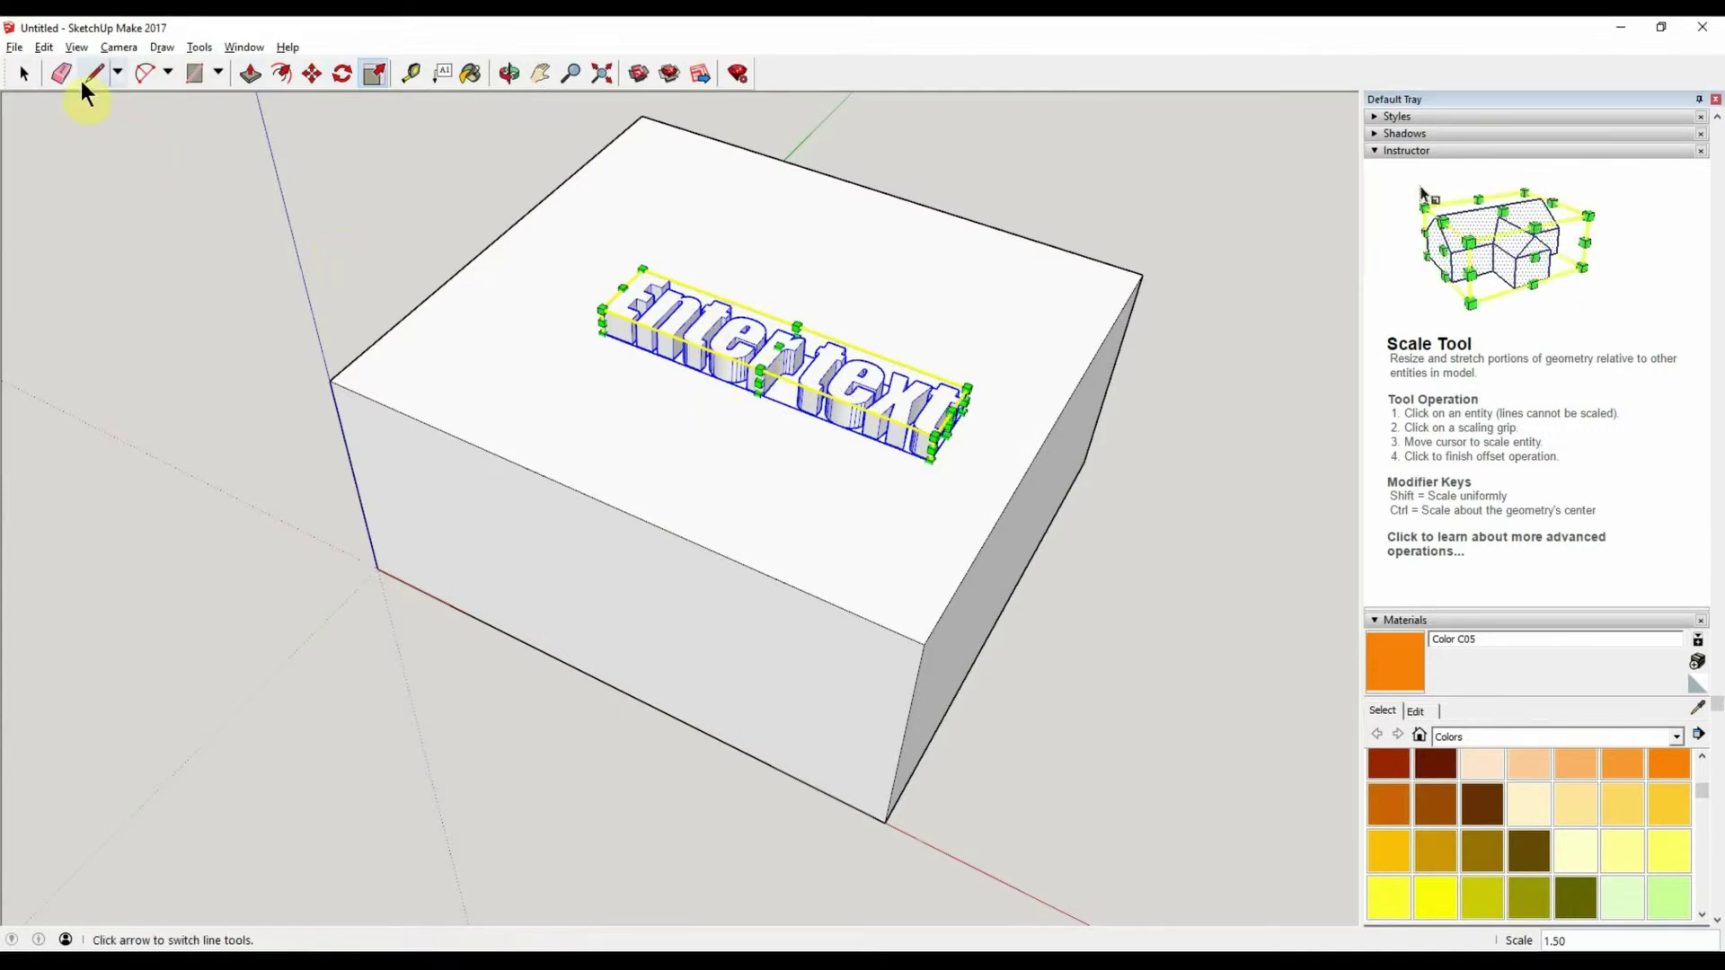
pyautogui.press('space')
# Step: Rotate the 3D text 90 degrees on the top face about a point near its middle
pyautogui.press('q')
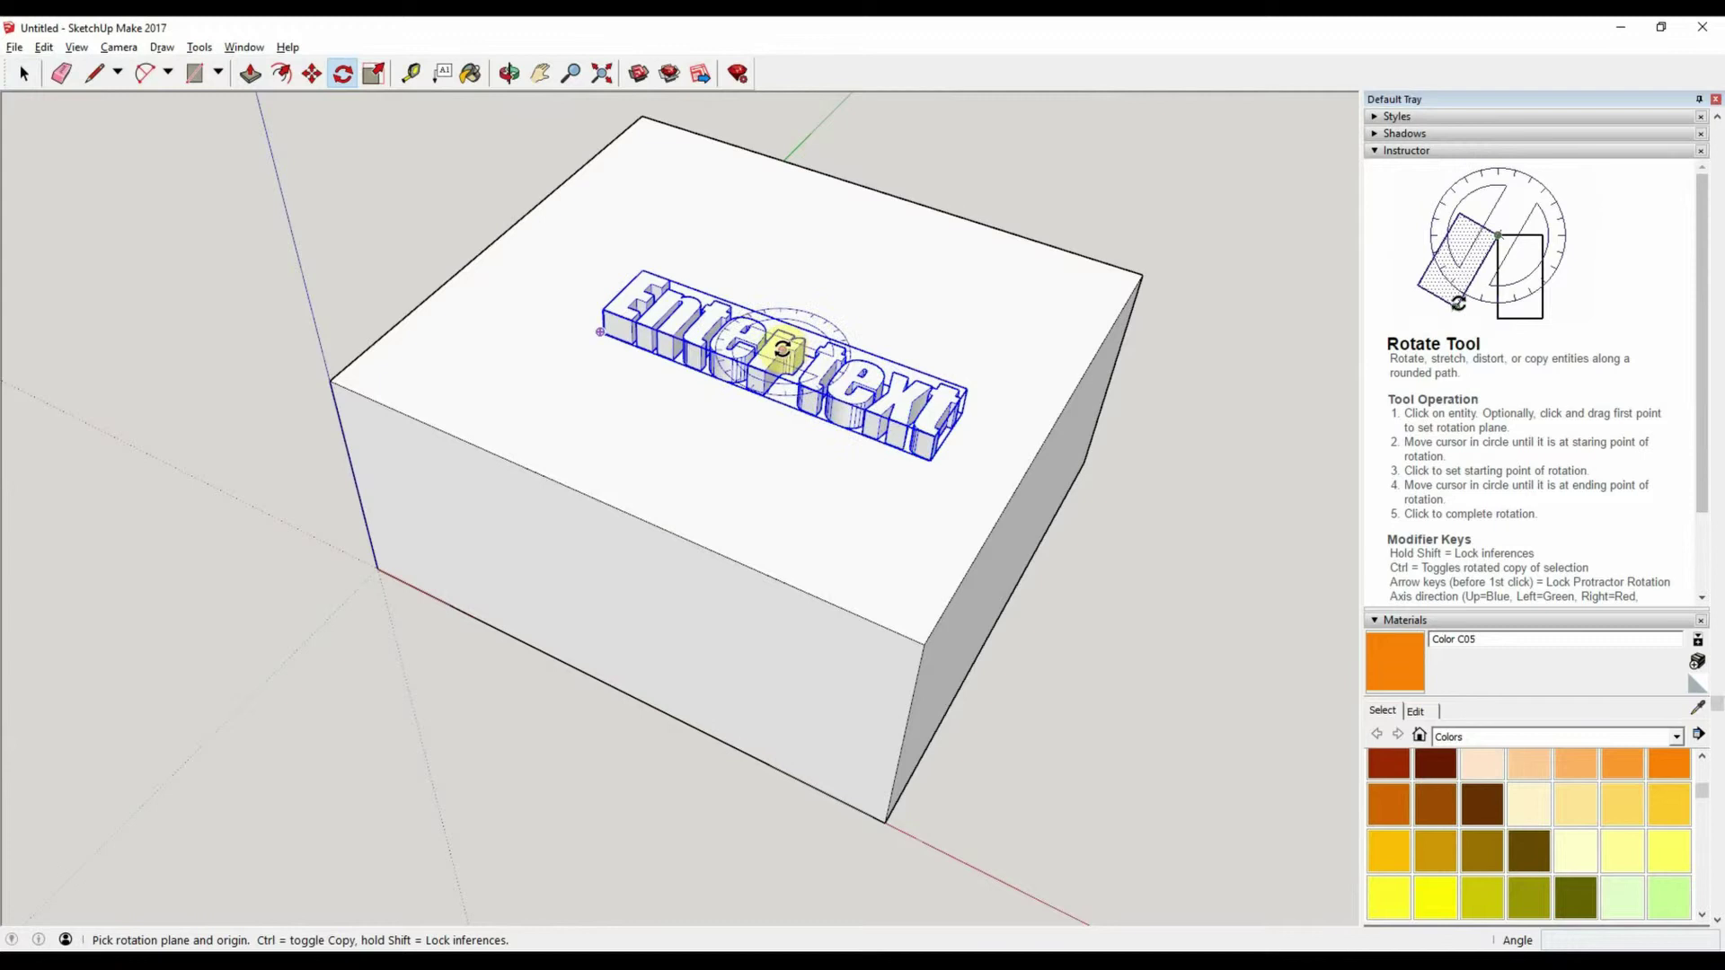
pyautogui.click(783, 350)
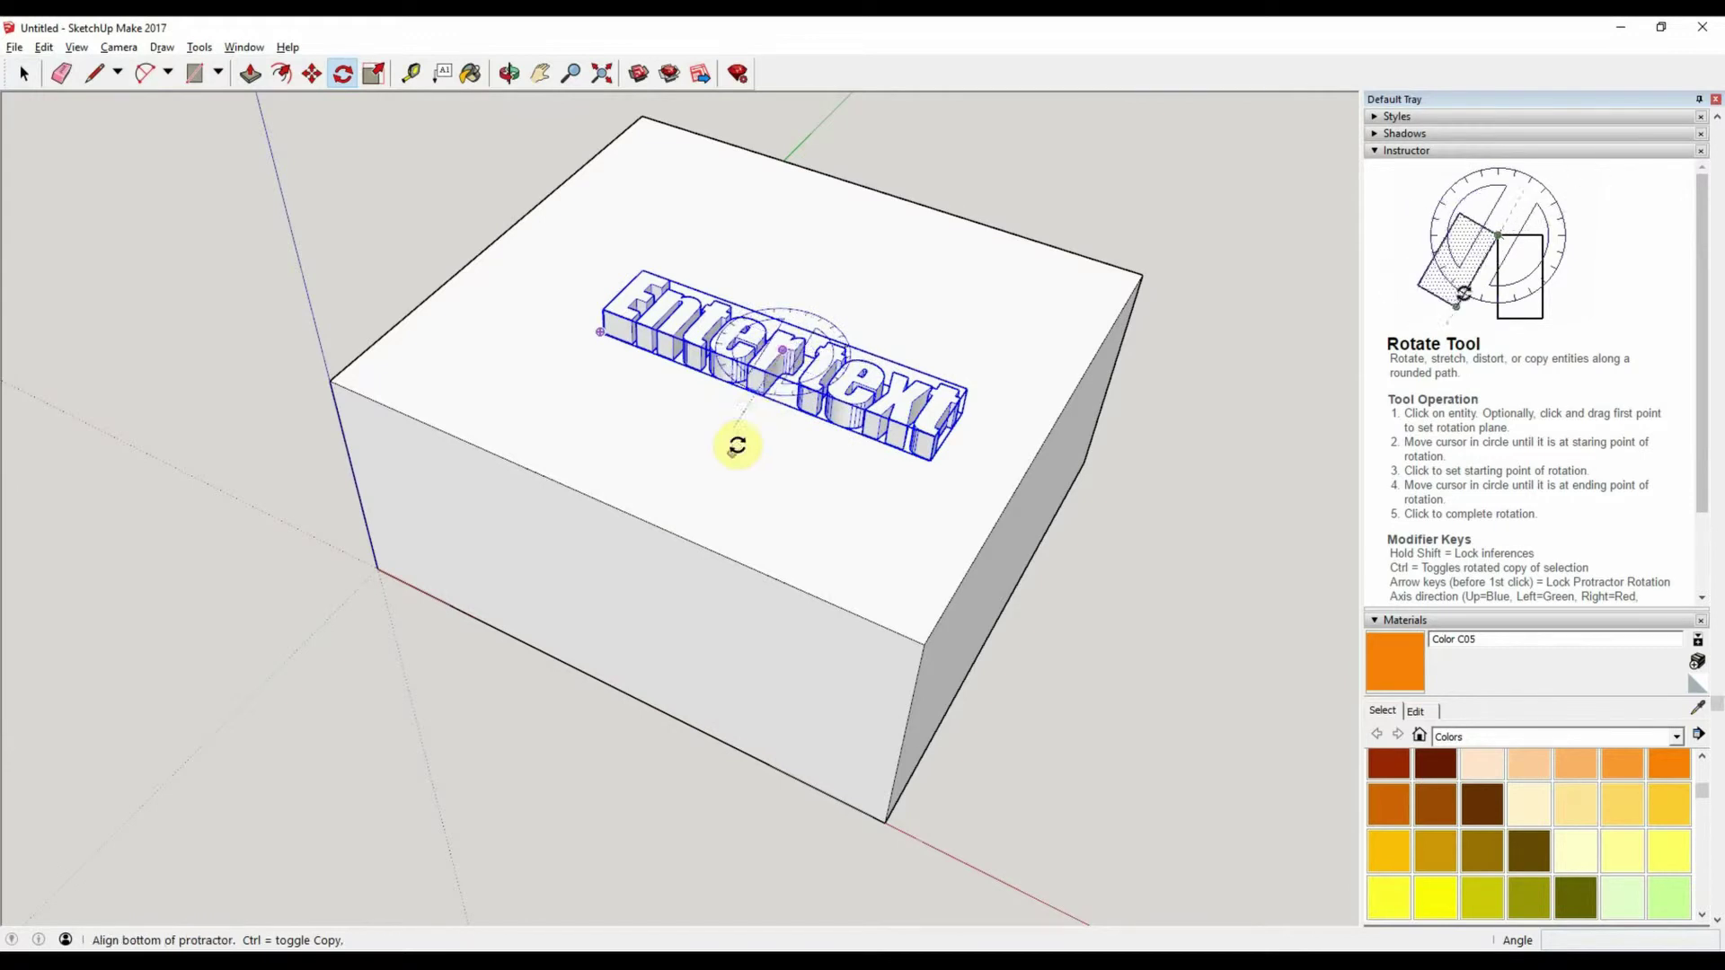
pyautogui.click(686, 465)
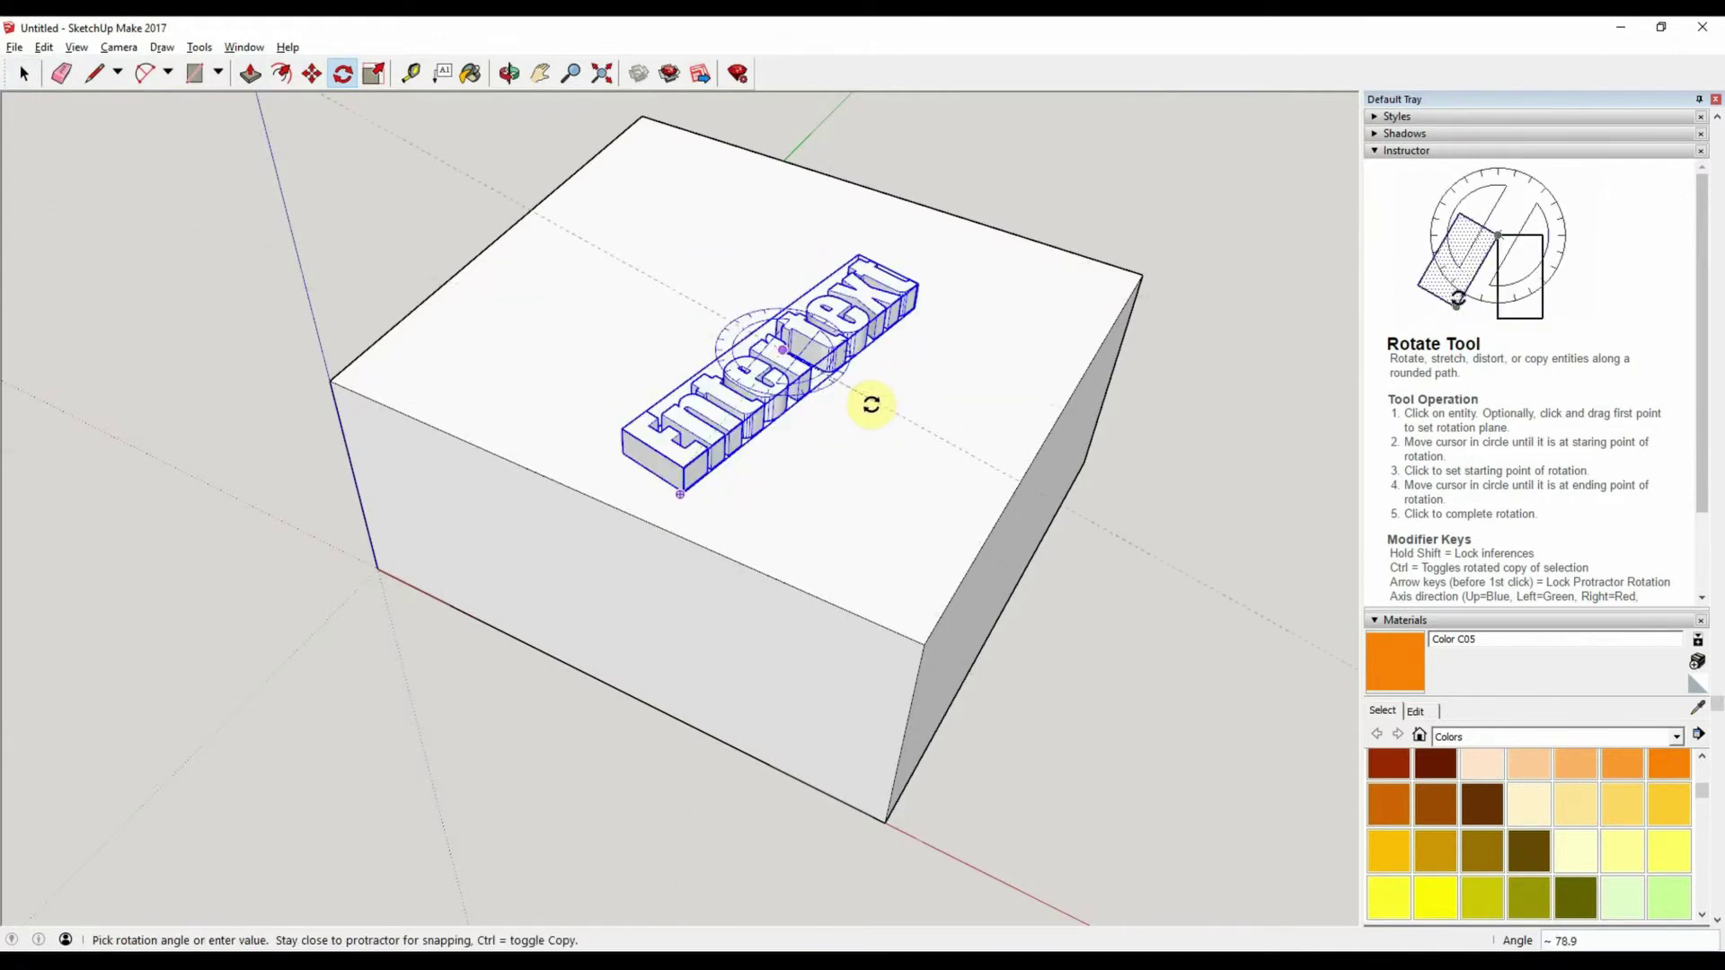
pyautogui.click(892, 383)
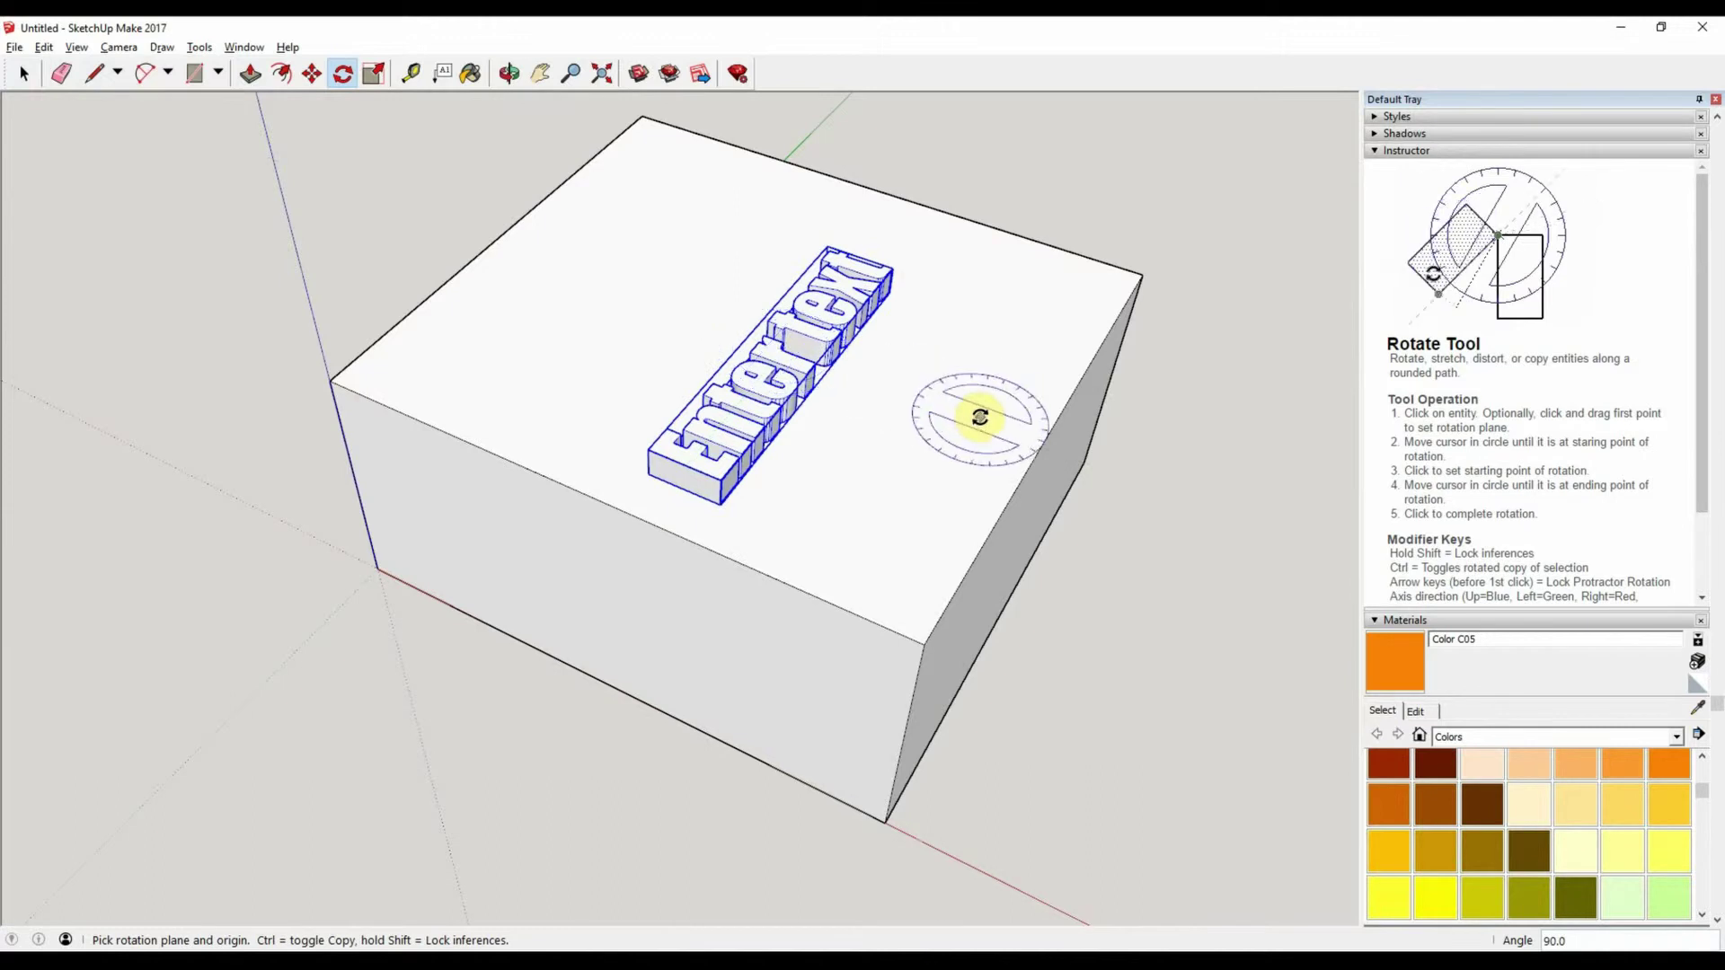
# Step: Stretch the 3D text along the green and blue axes by about 2.42 and 2.85
pyautogui.click(193, 48)
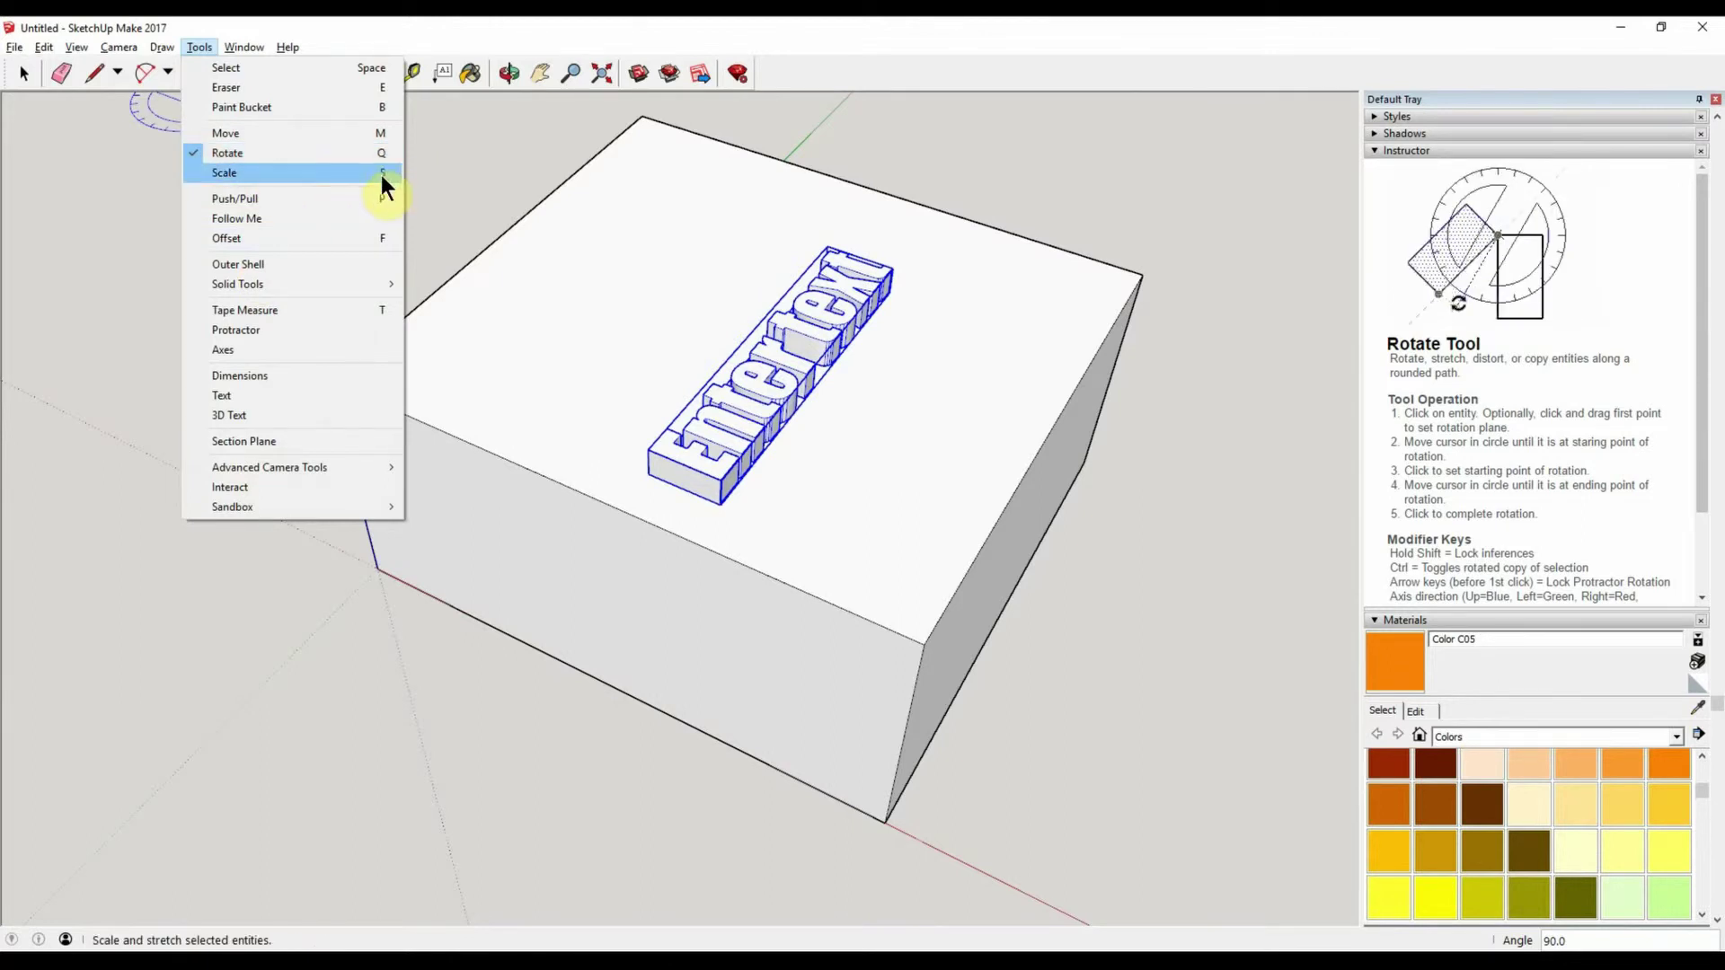
pyautogui.click(257, 174)
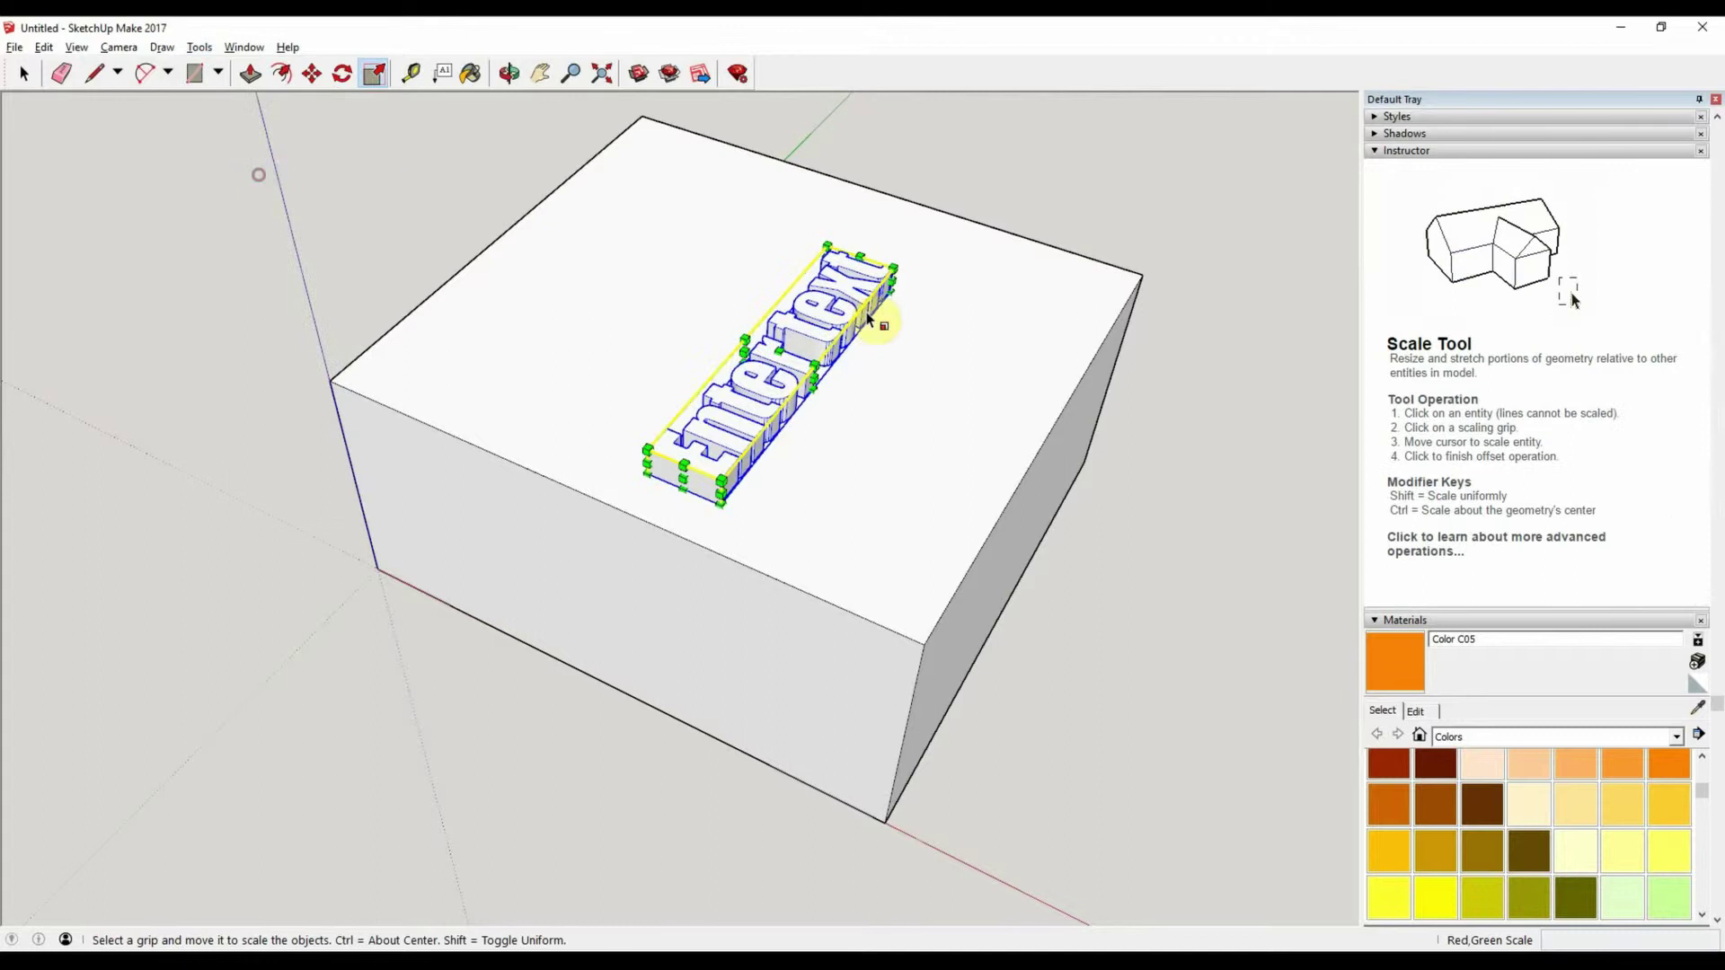
pyautogui.click(892, 268)
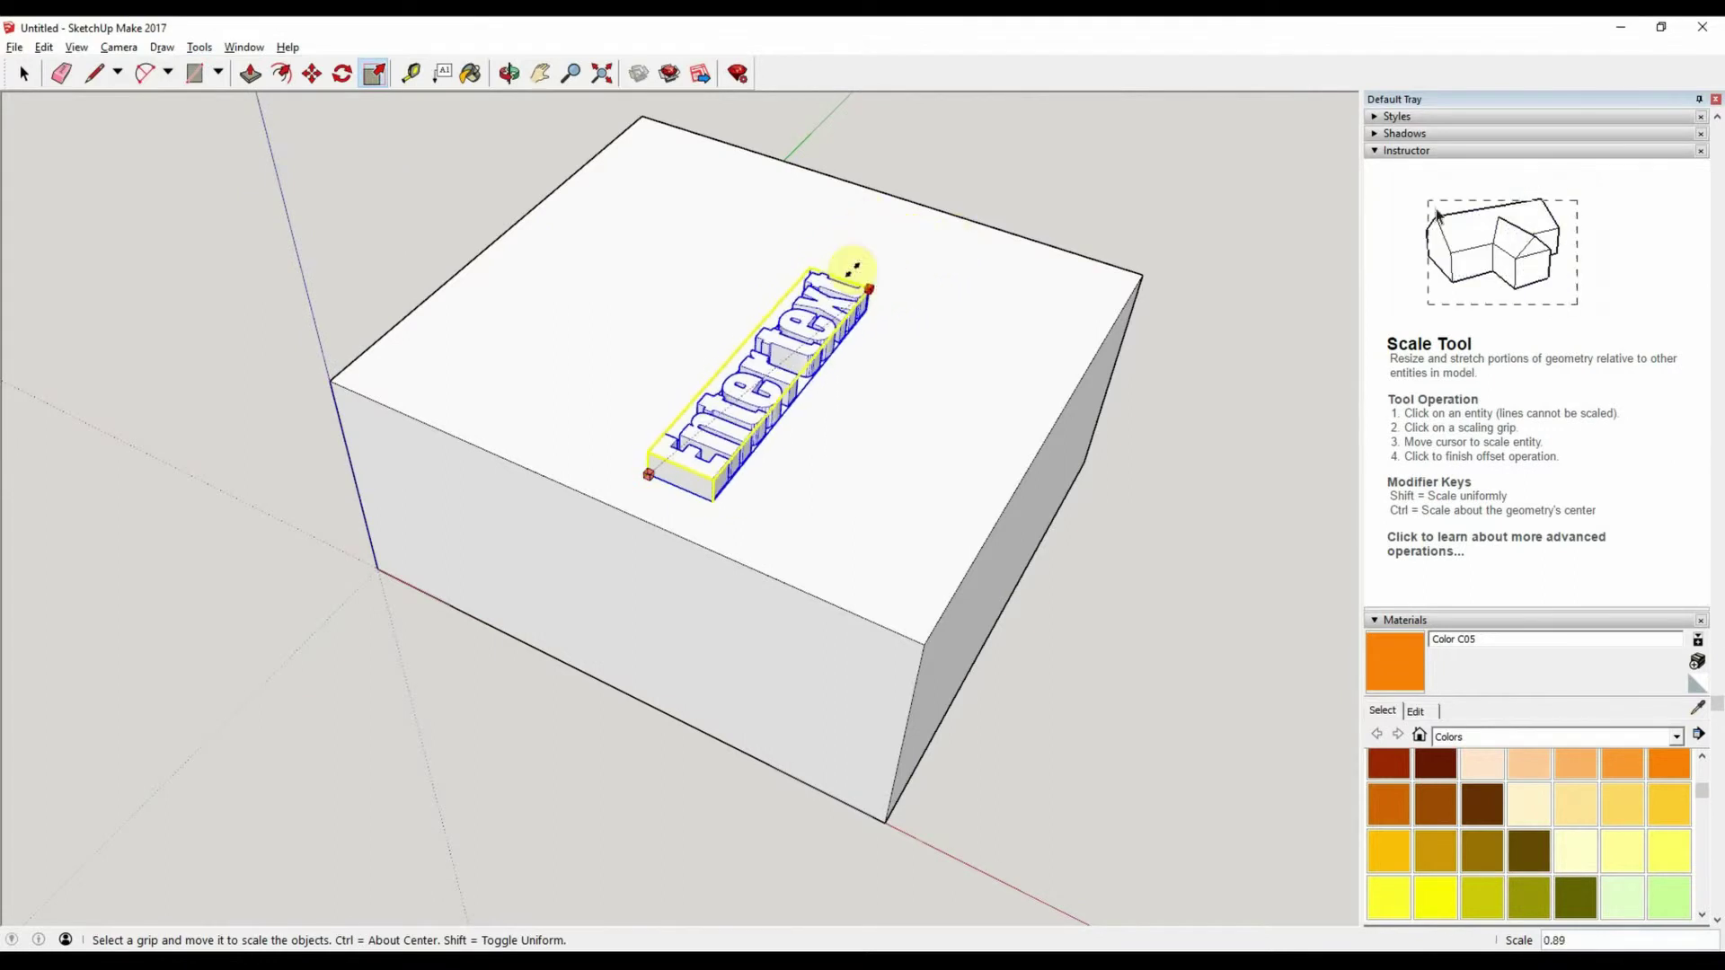
pyautogui.click(894, 266)
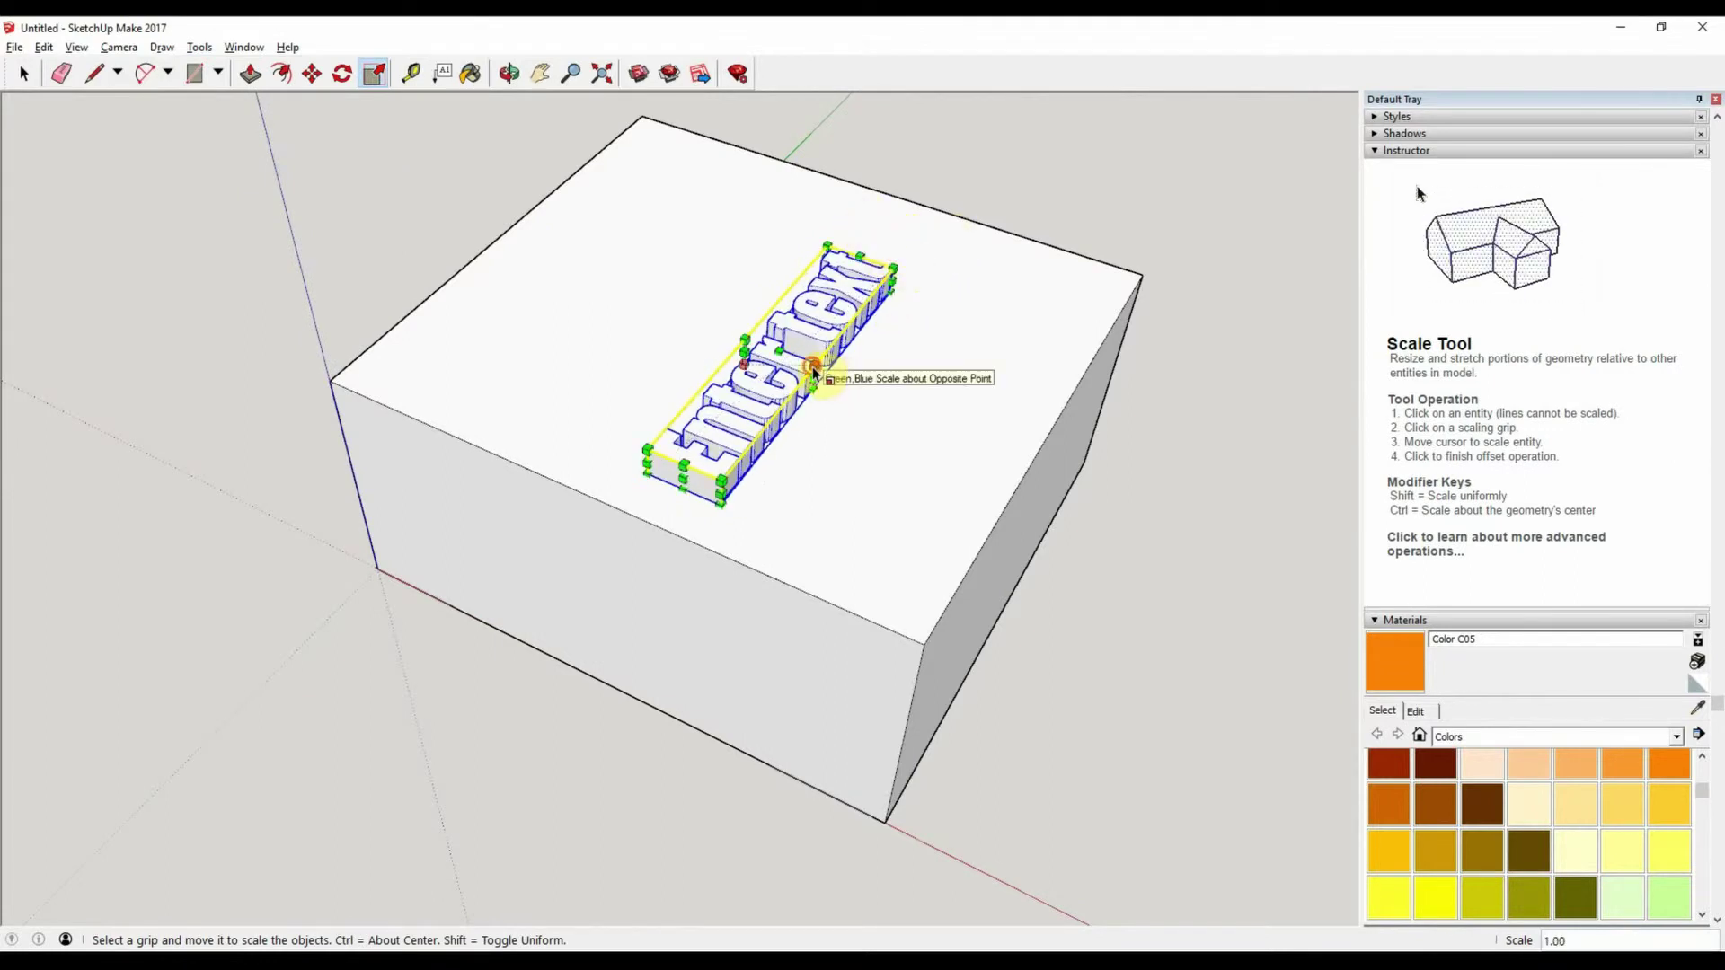
pyautogui.click(815, 369)
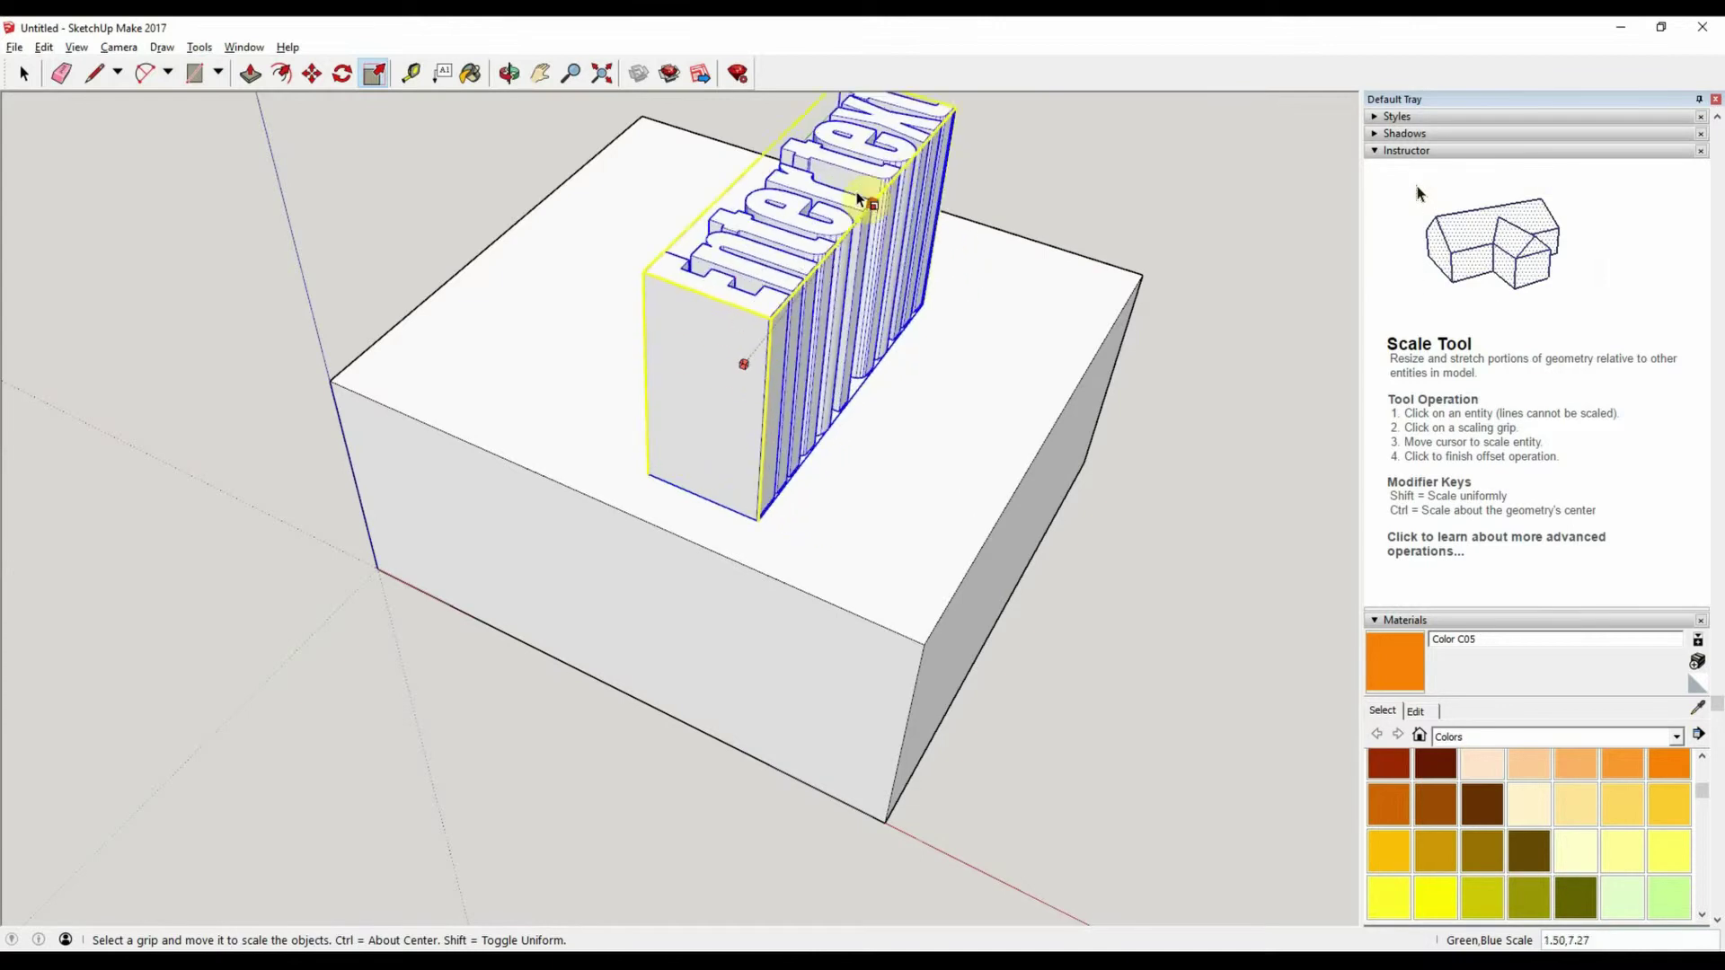
pyautogui.click(984, 346)
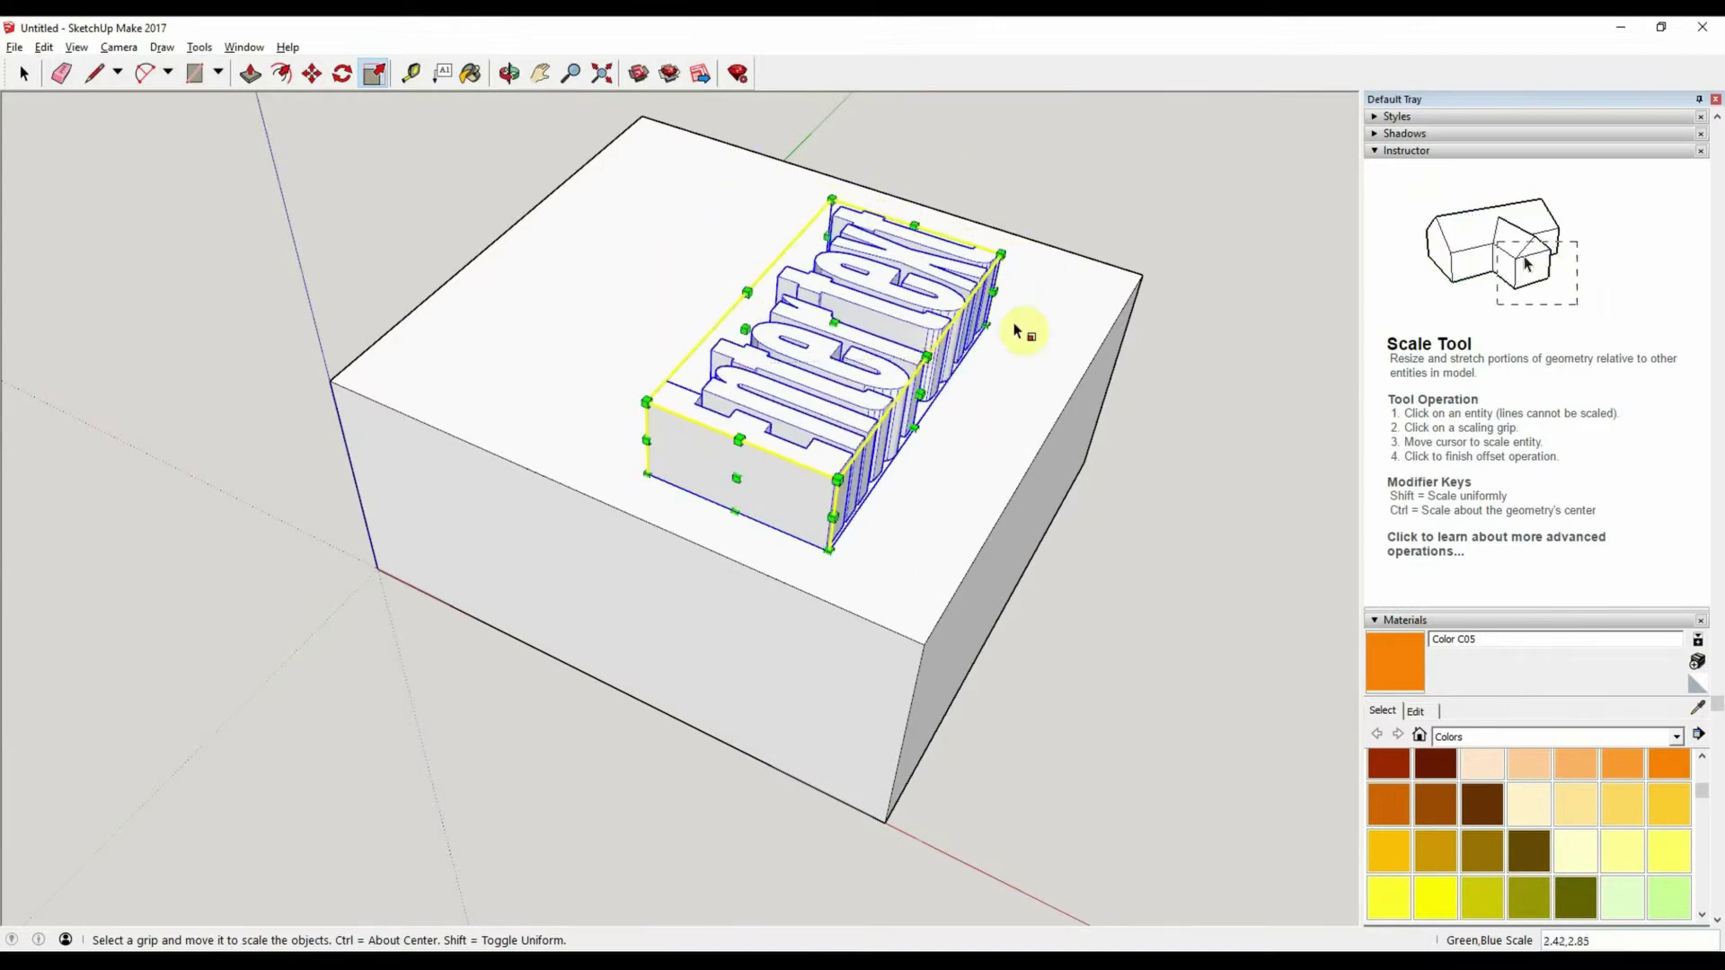
# Step: Scale the stretched 3D text down uniformly from its corner to about 0.74
pyautogui.click(1000, 255)
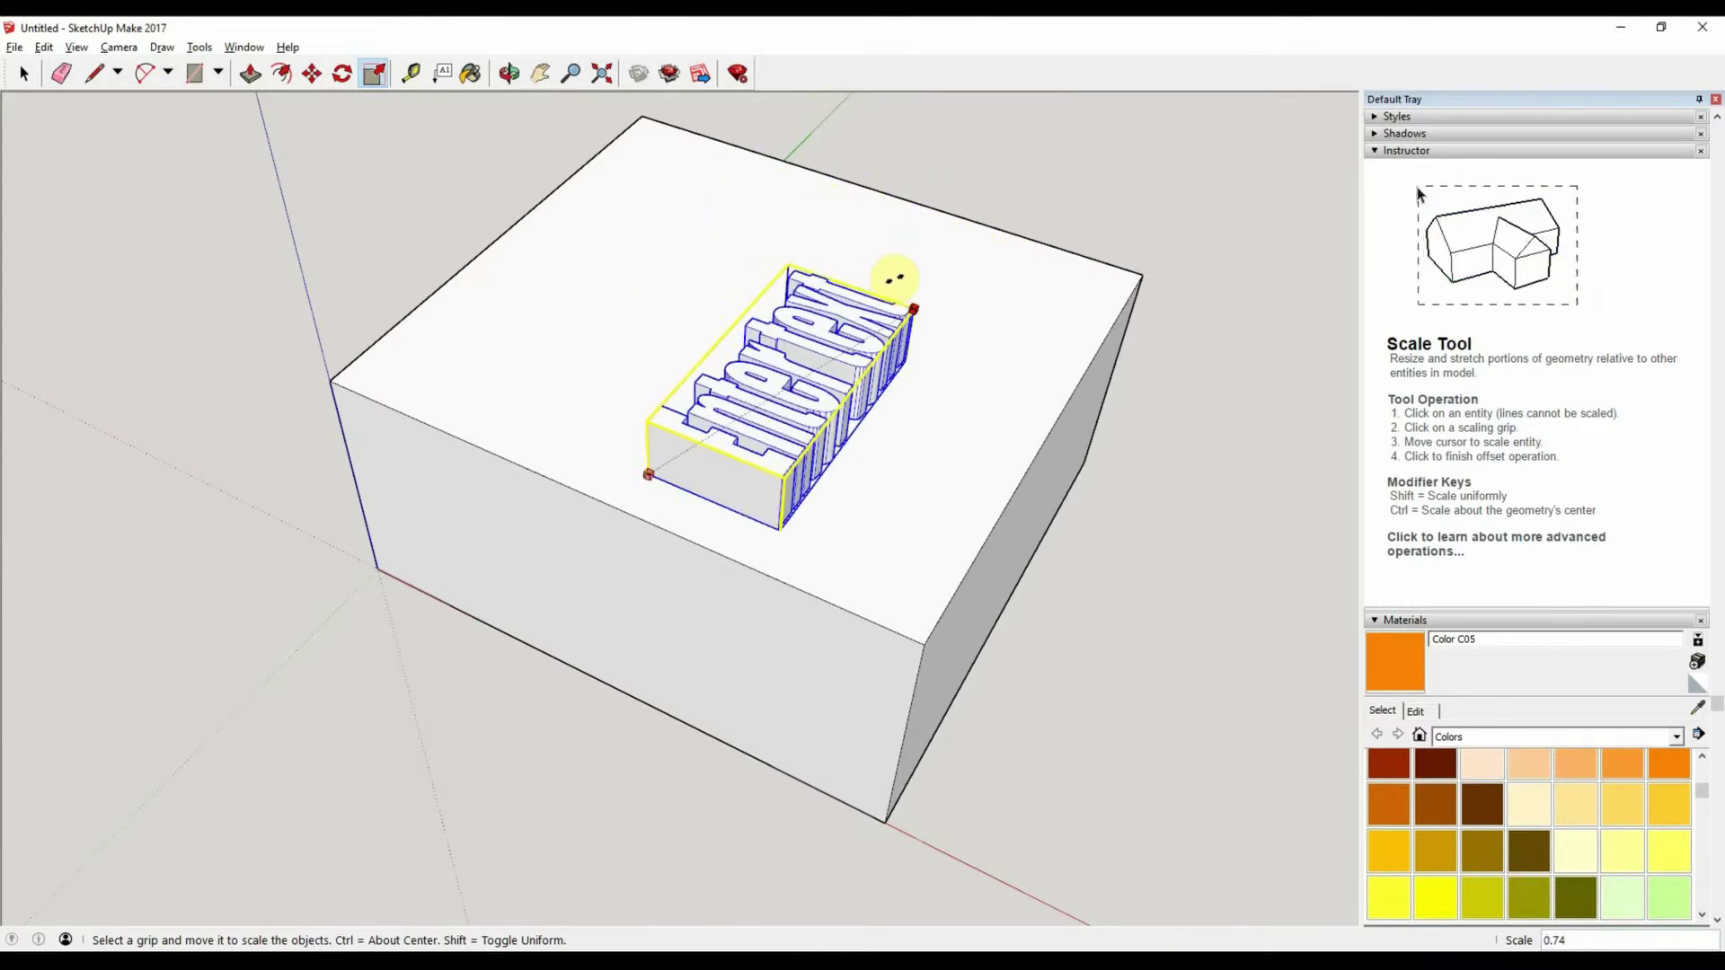
pyautogui.press('Escape')
pyautogui.moveTo(994, 461); pyautogui.dragTo(192, 434, button='middle')
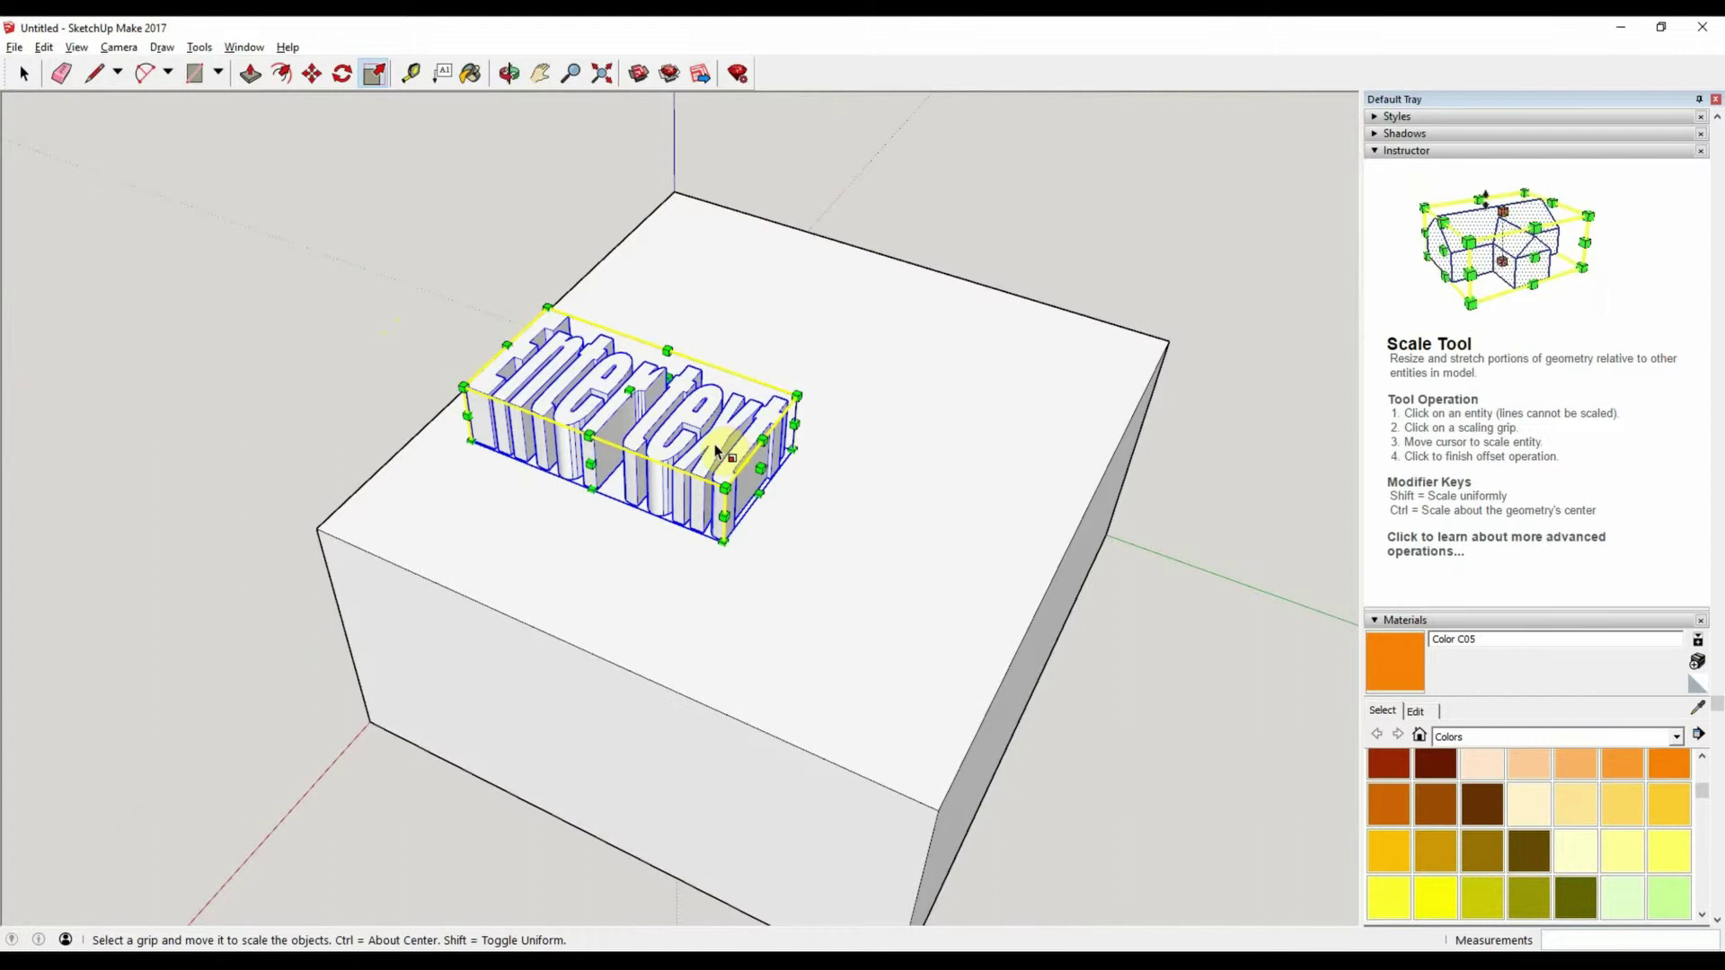
# Step: Replace the extruded 3D text with flat, filled "Enter text" in Impact Regular, 12 mm high with extrusion off, placed on the box's top face
pyautogui.press('Delete')
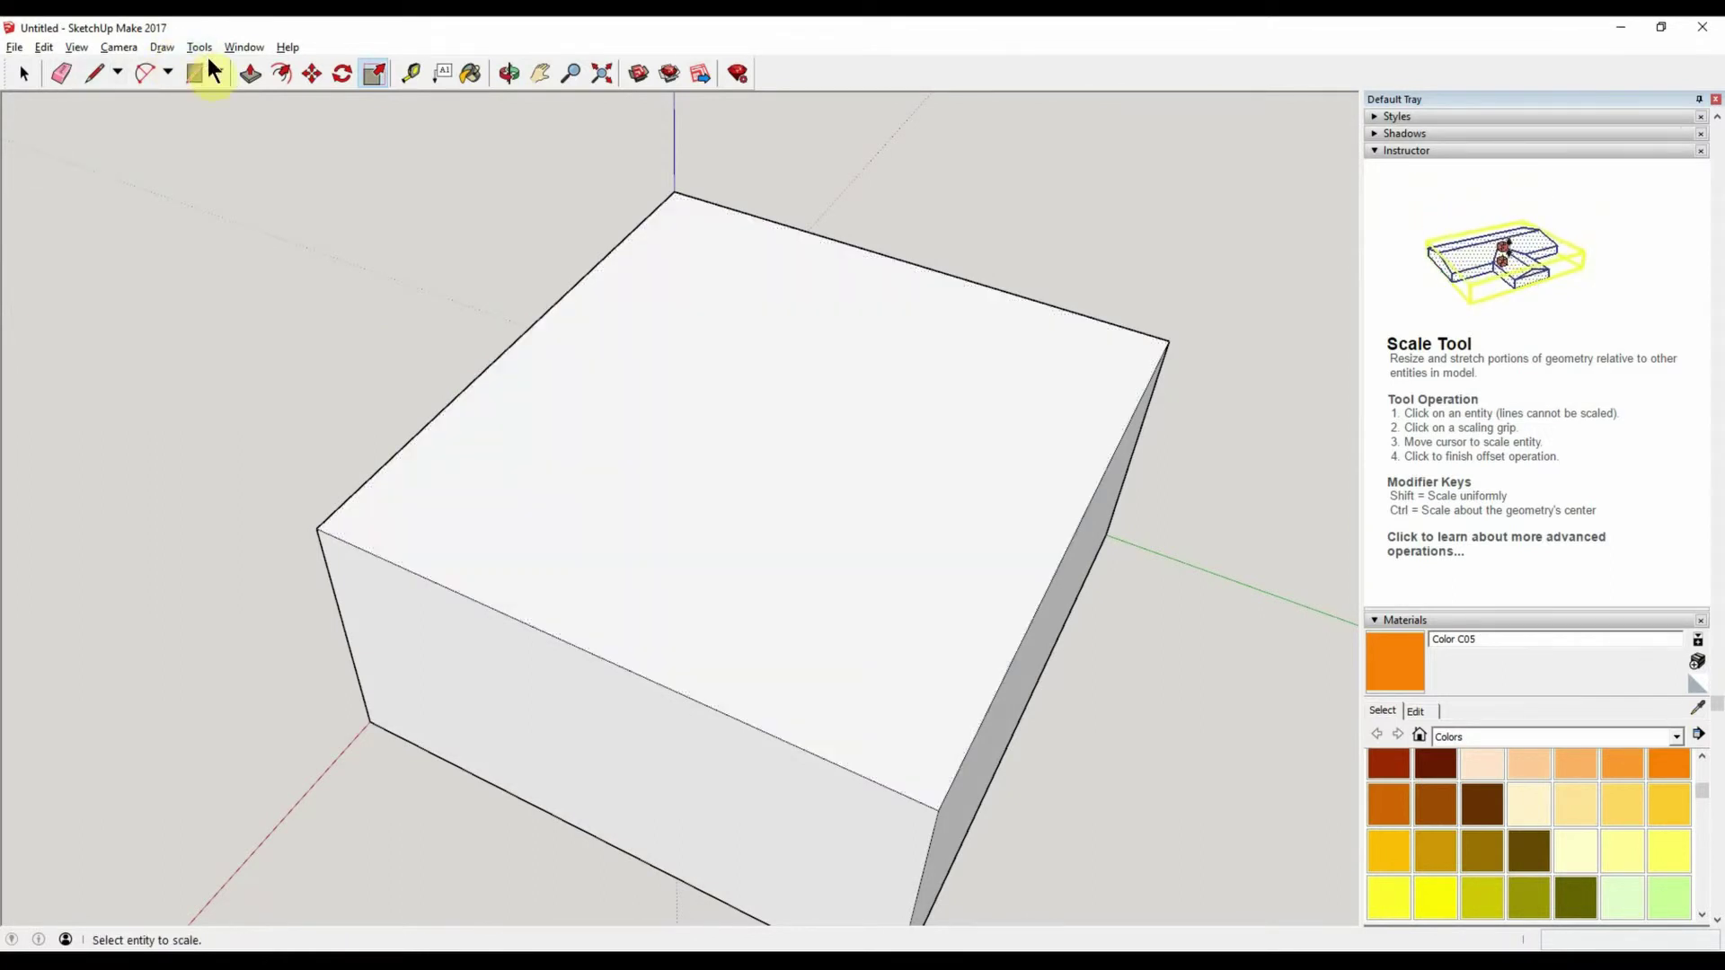
pyautogui.click(199, 46)
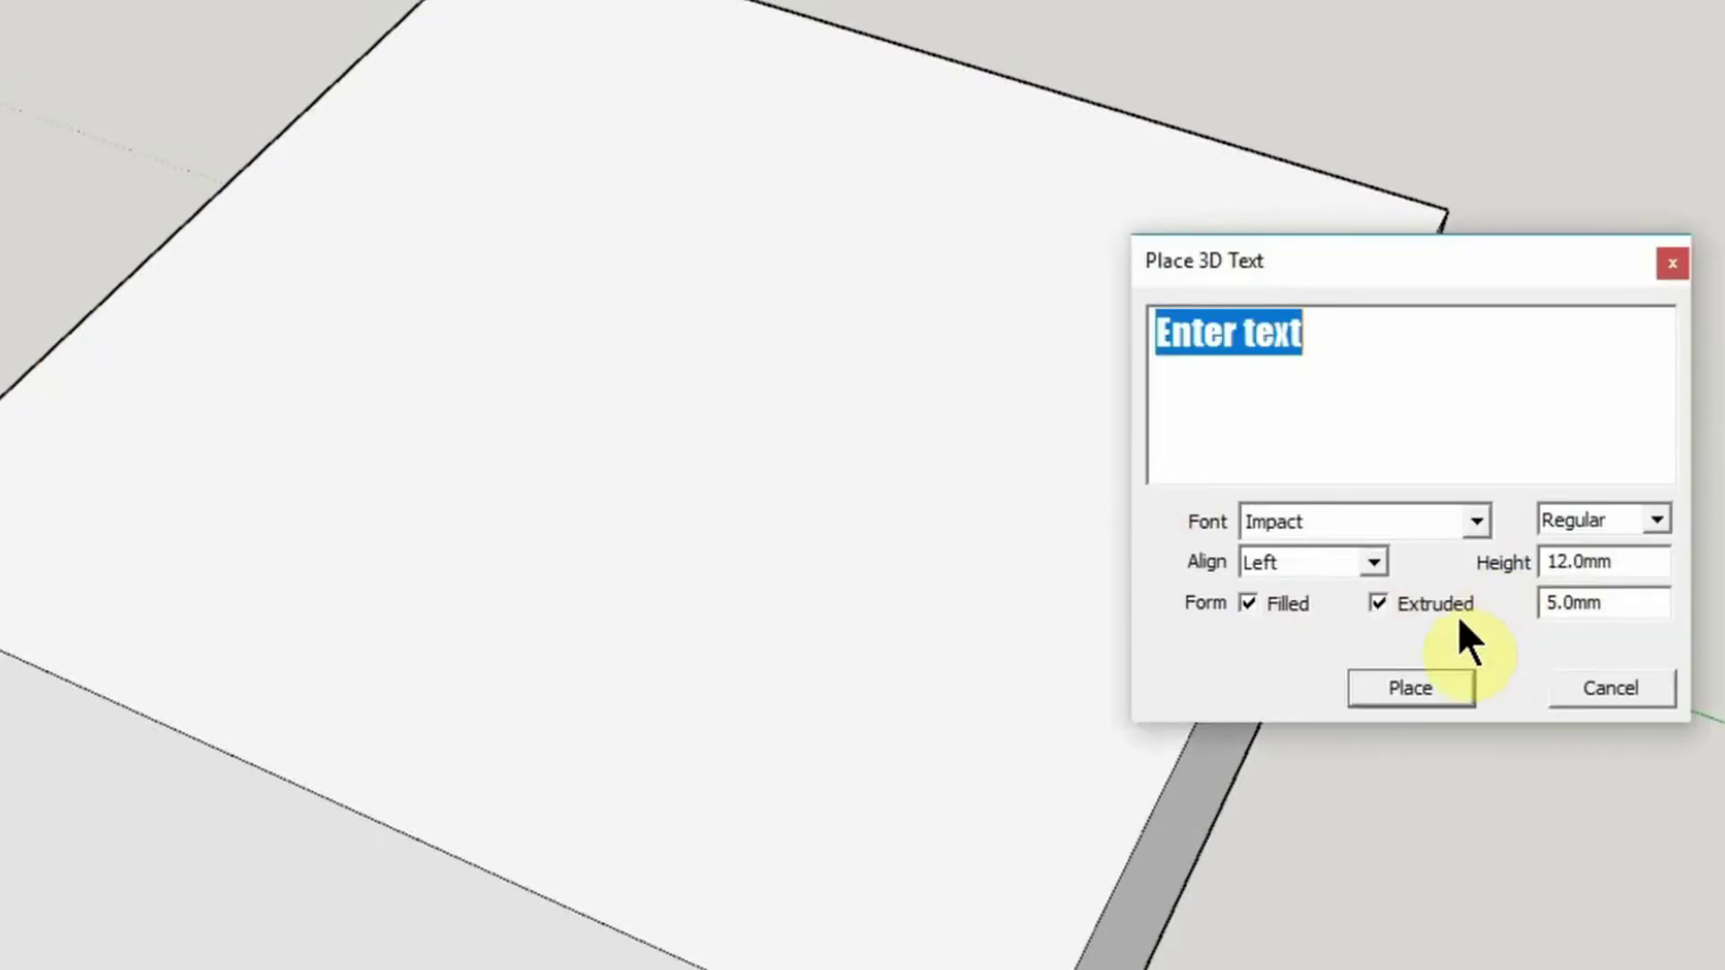
pyautogui.click(1382, 601)
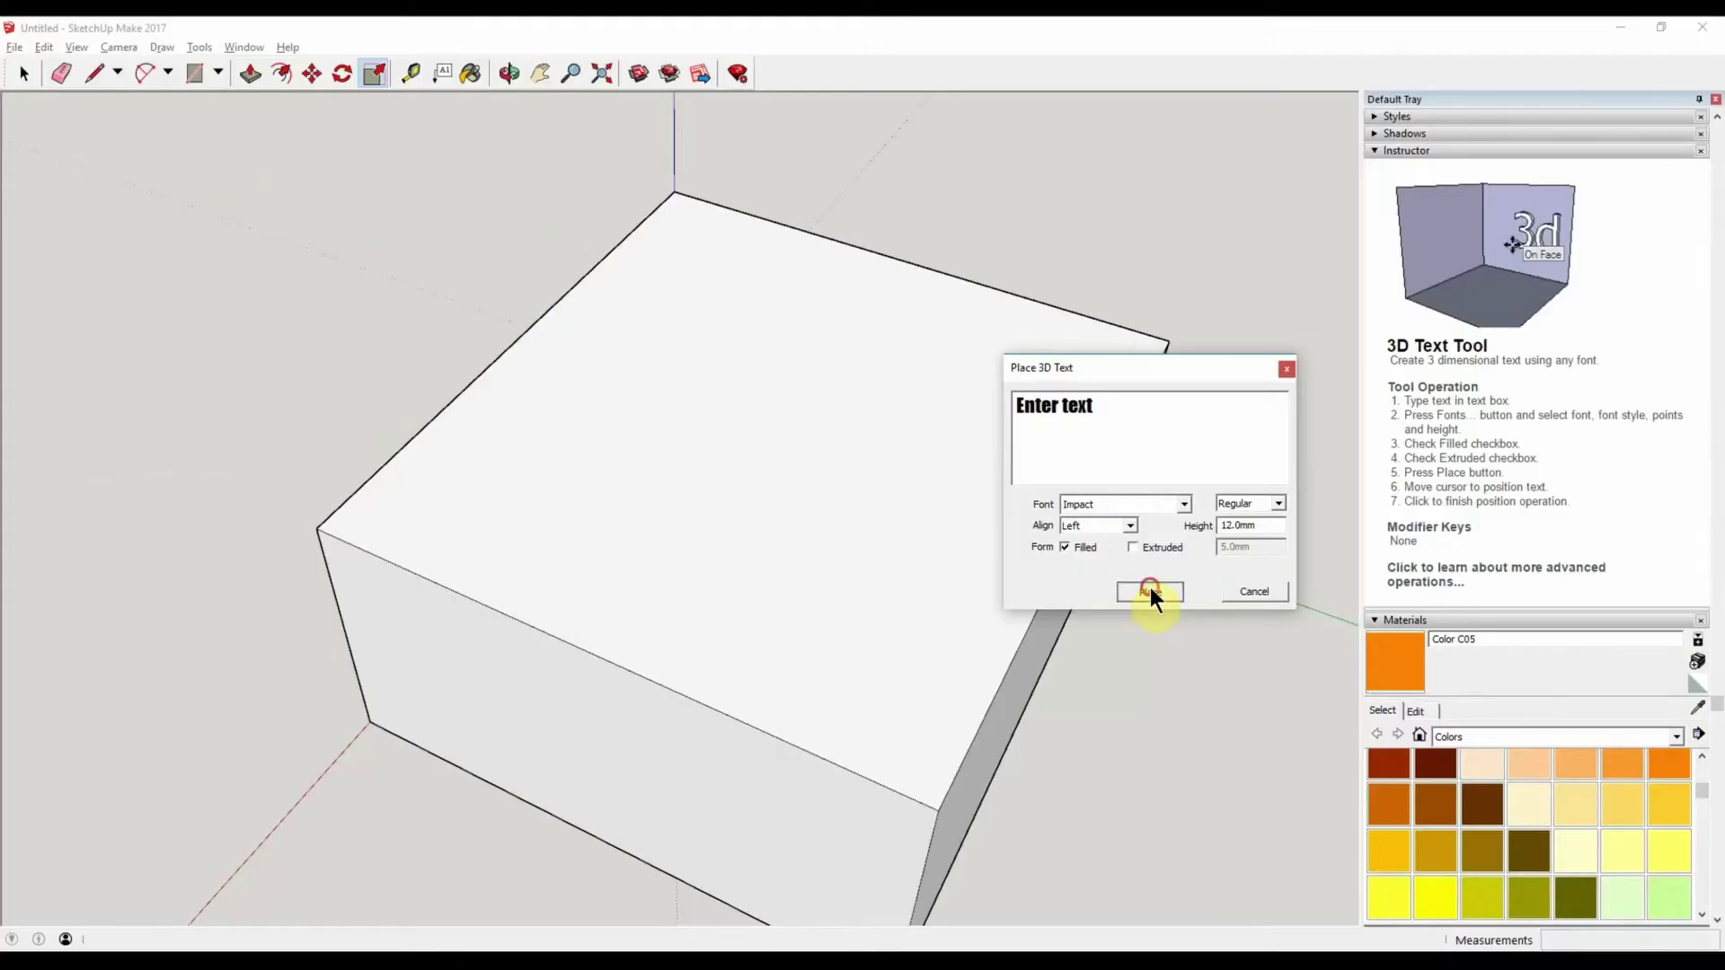
pyautogui.click(1409, 689)
pyautogui.click(742, 363)
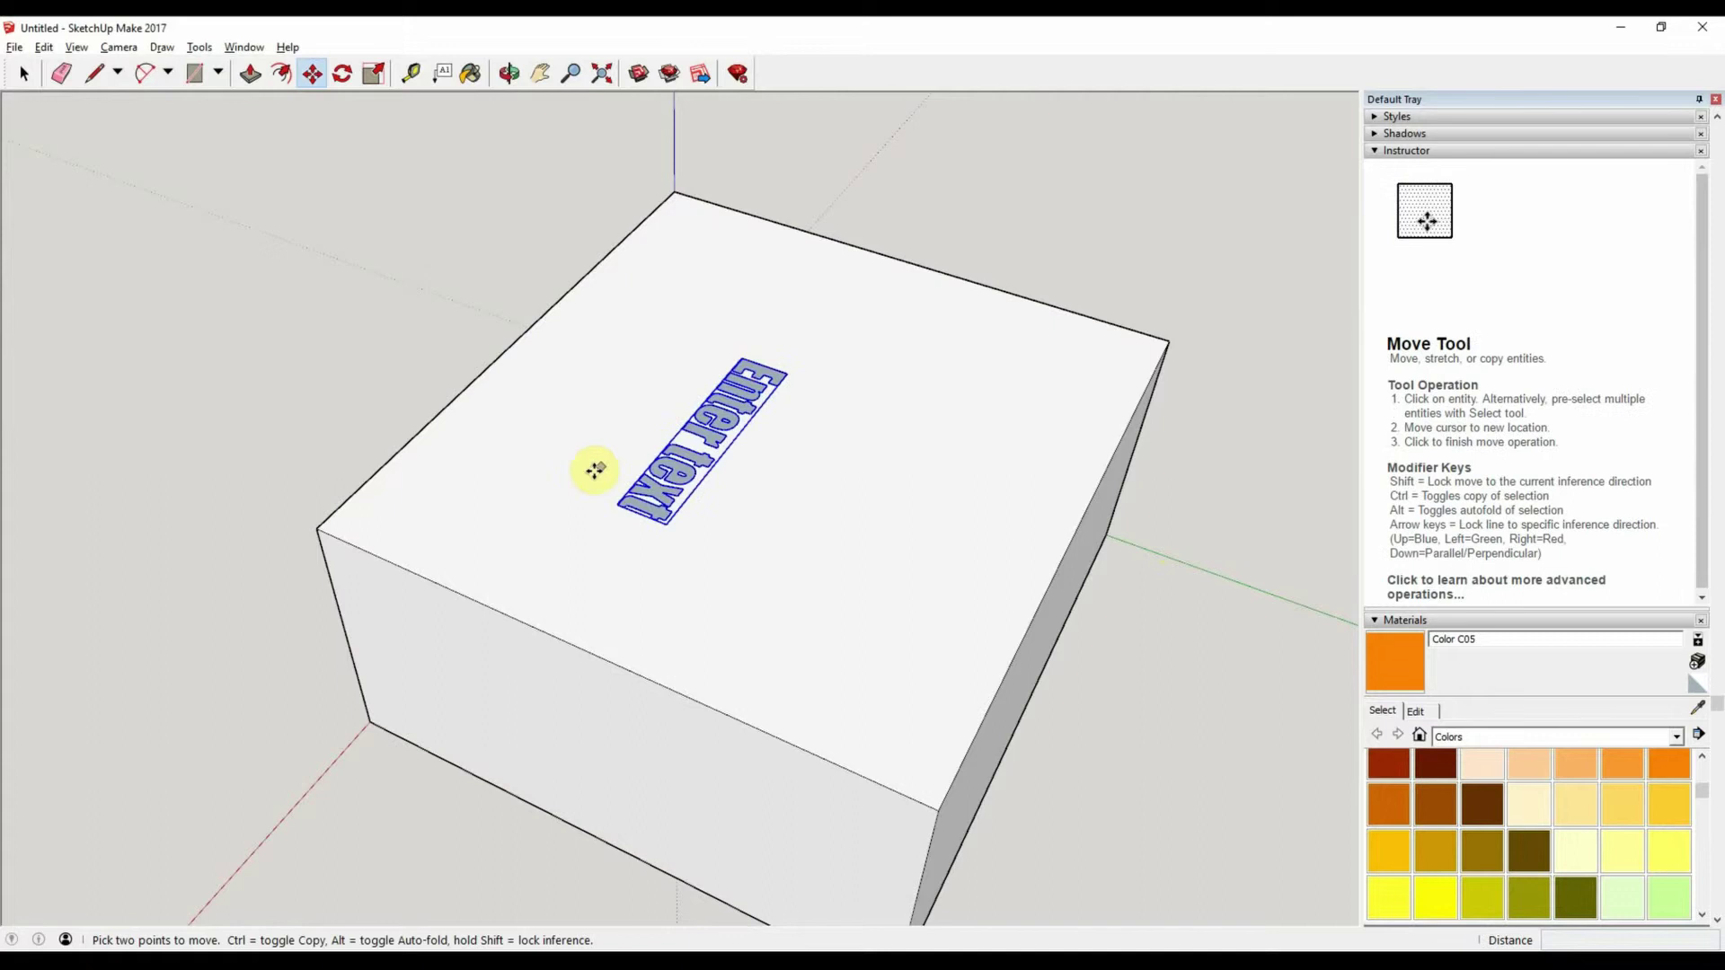
# Step: Scale the flat text up uniformly from its corner nearest the box's front right edge
pyautogui.moveTo(363, 405); pyautogui.dragTo(1052, 349, button='middle')
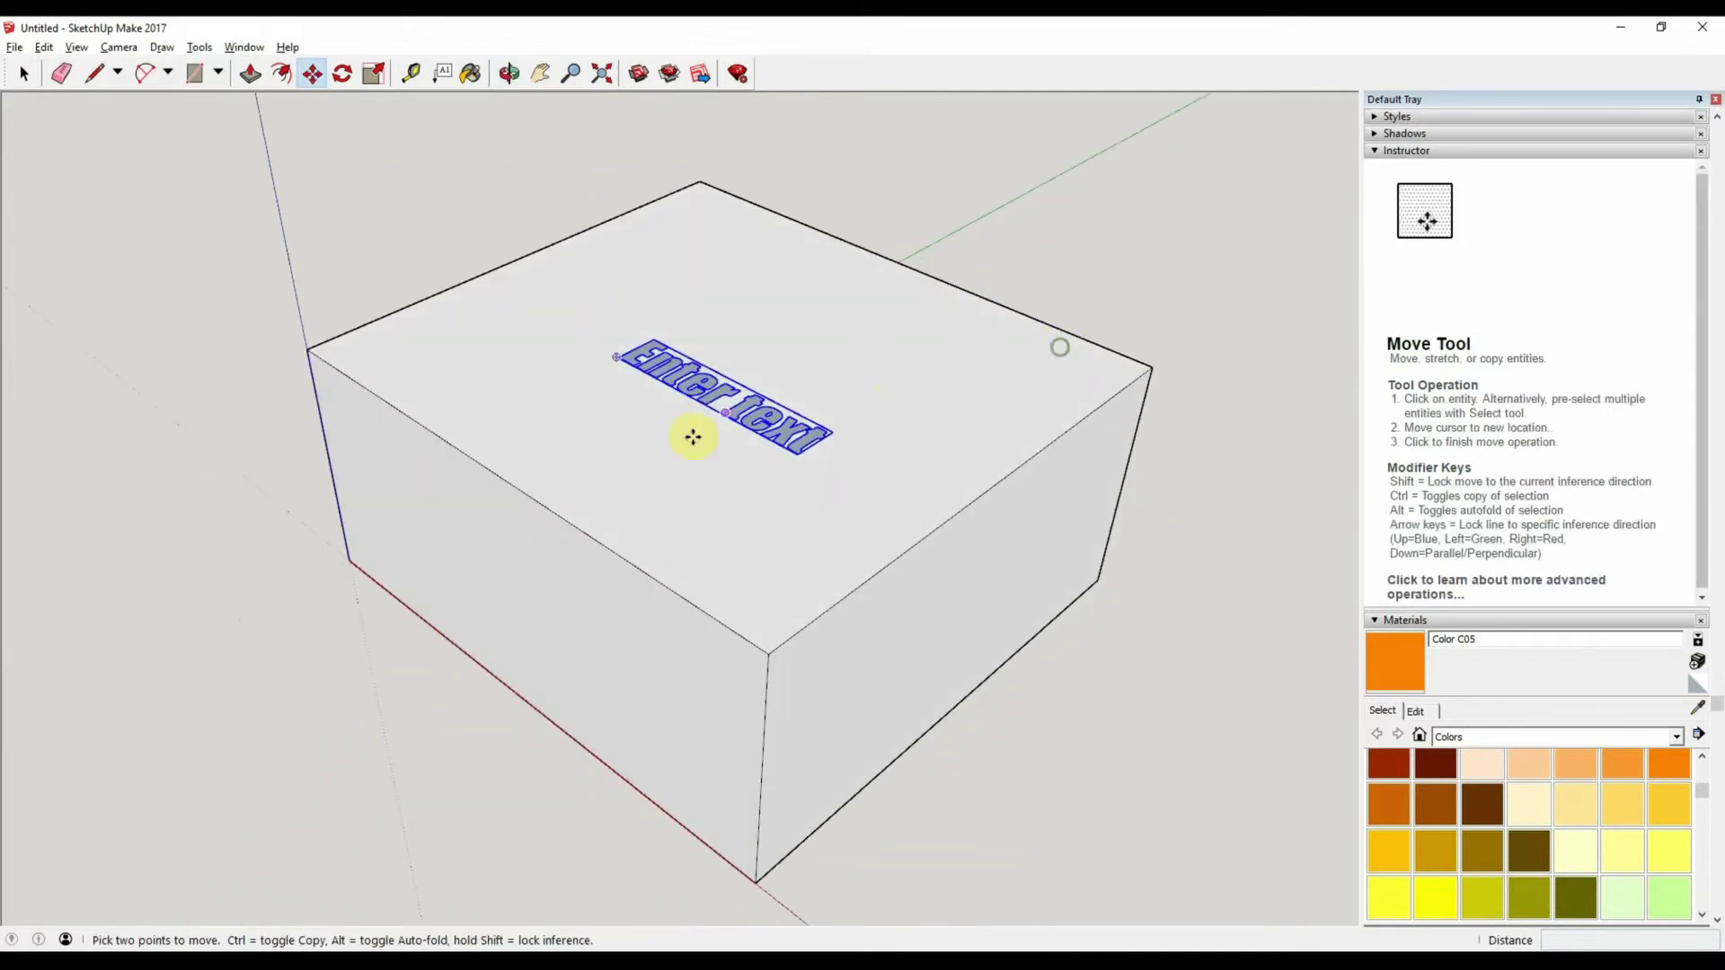
pyautogui.press('o')
pyautogui.moveTo(788, 551); pyautogui.dragTo(867, 590)
pyautogui.press('m')
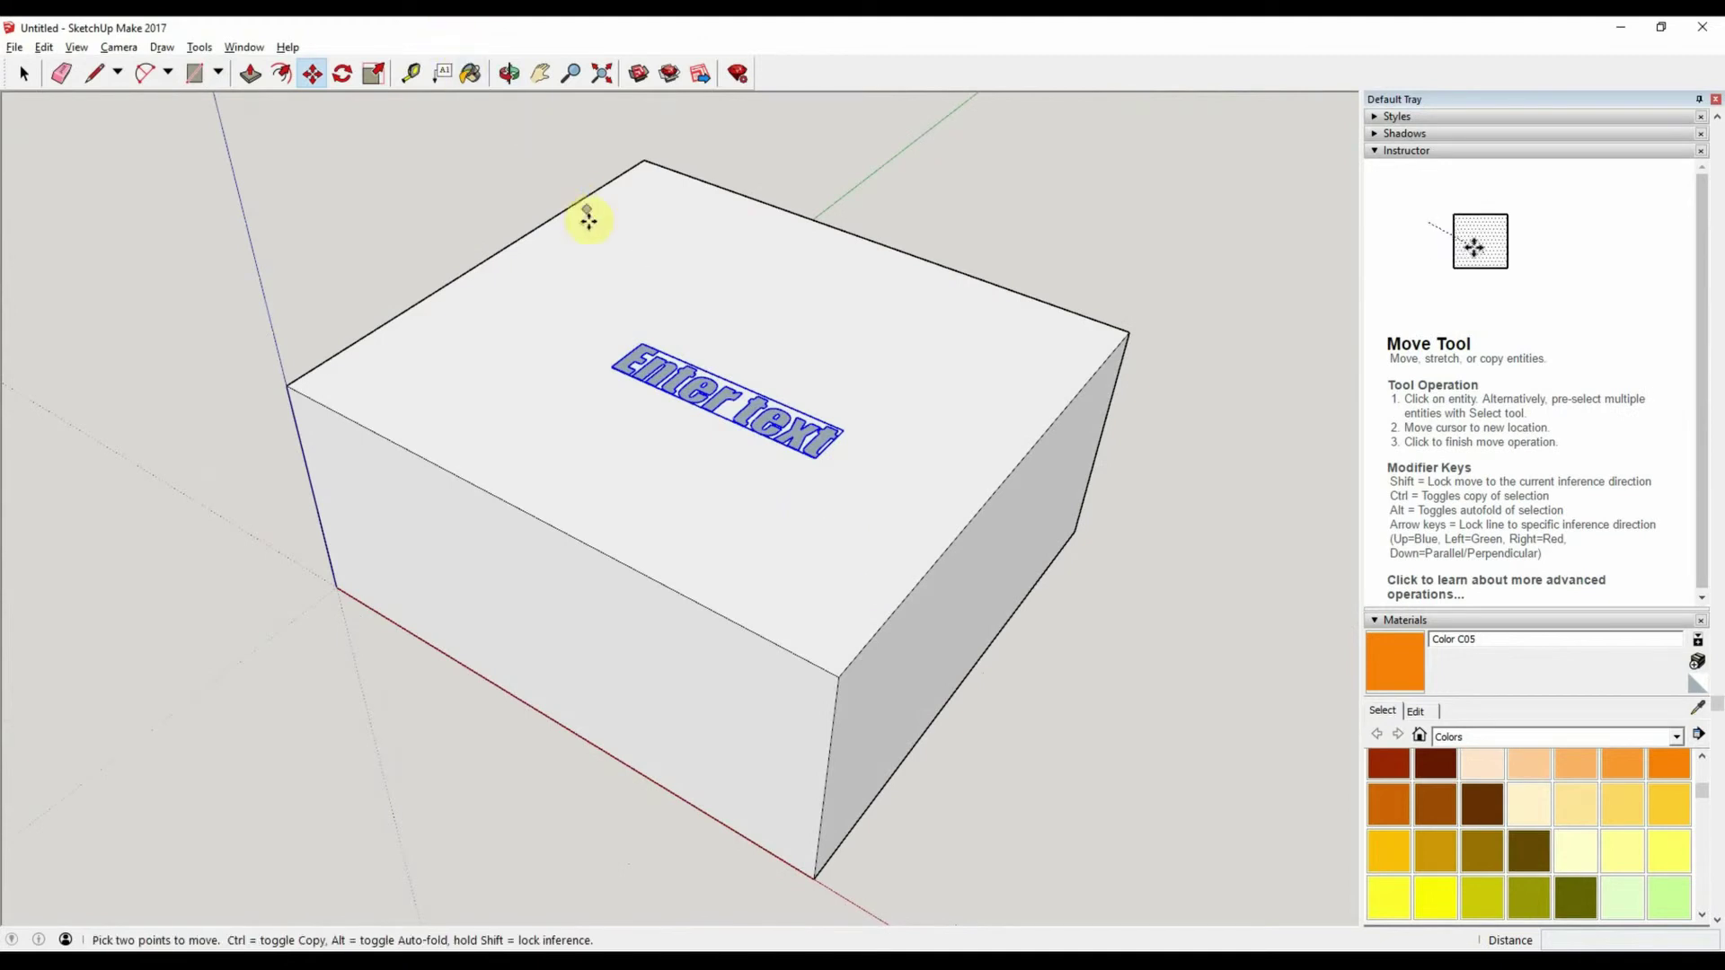
pyautogui.press('s')
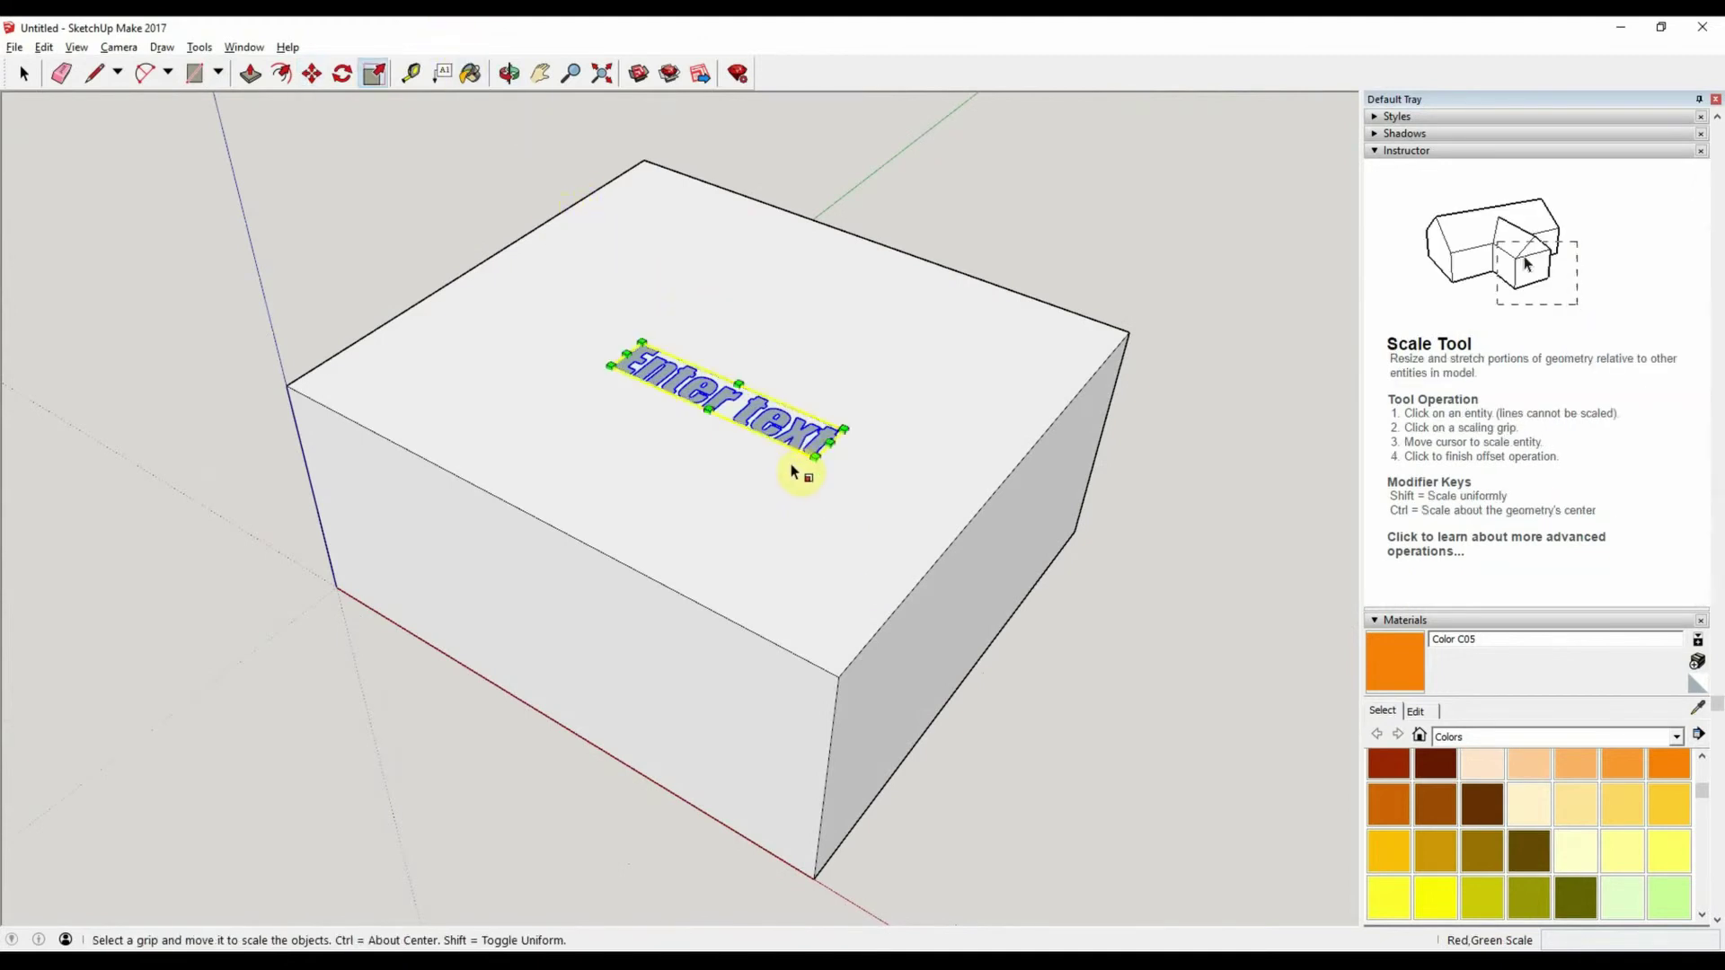
pyautogui.moveTo(824, 465); pyautogui.dragTo(888, 568)
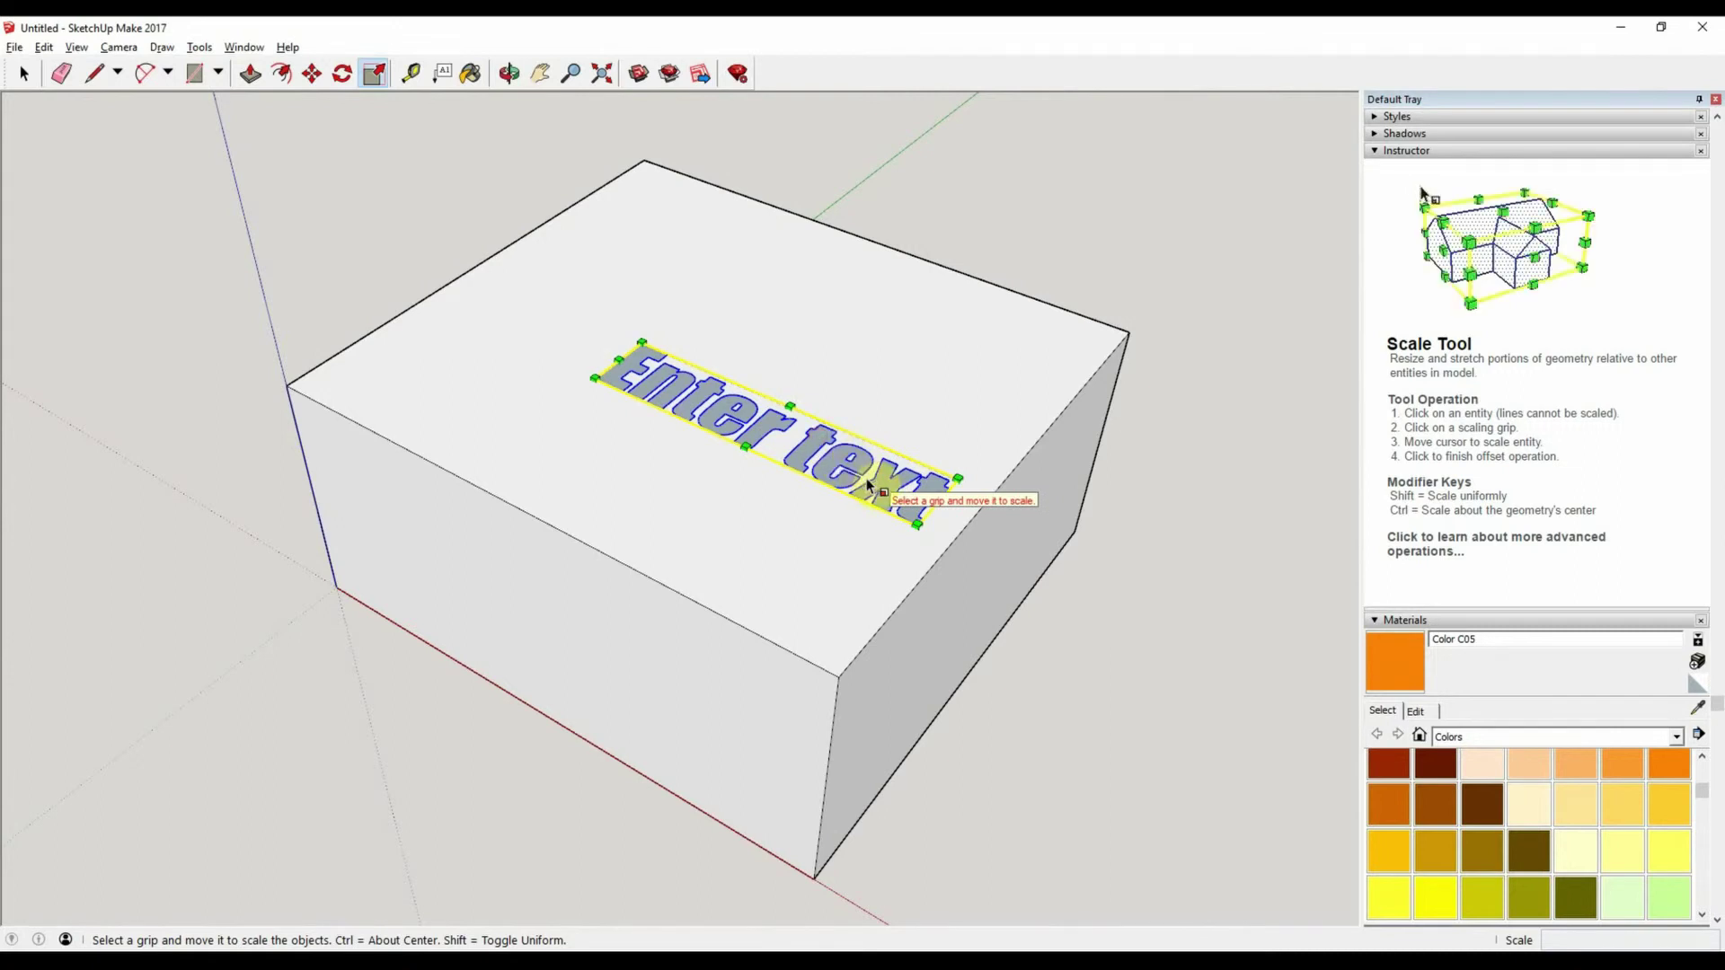
pyautogui.press('space')
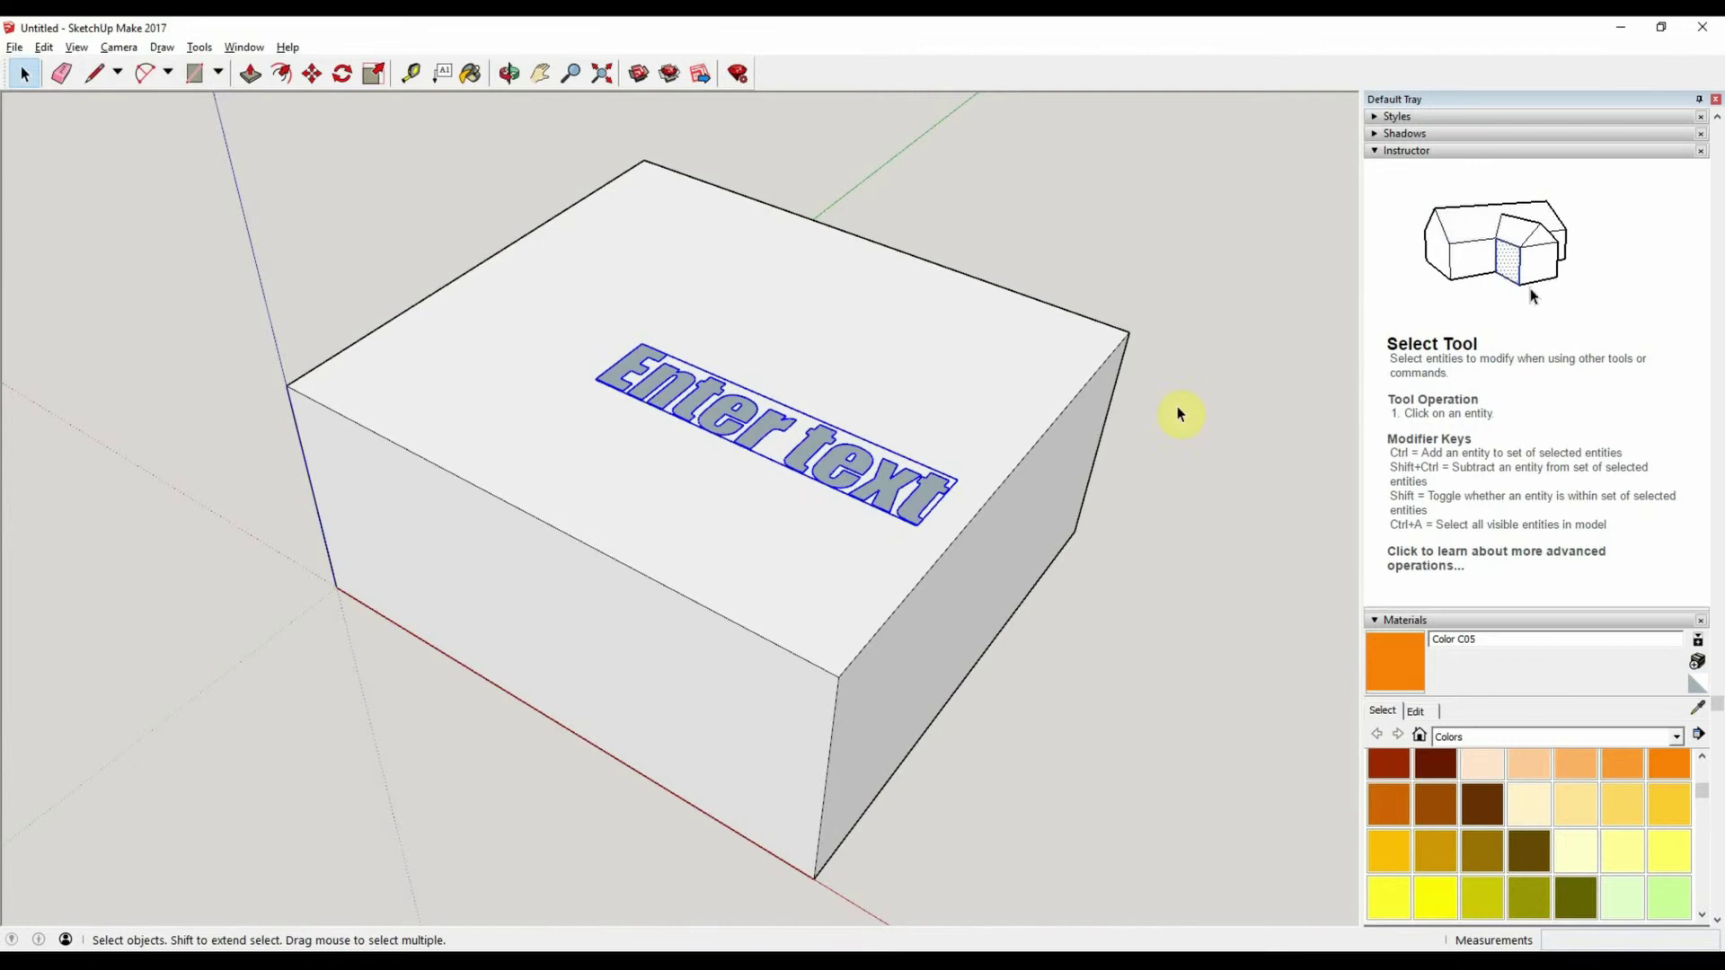
# Step: Move the flat text about 63.1 mm across the top face towards the box's back edge
pyautogui.press('m')
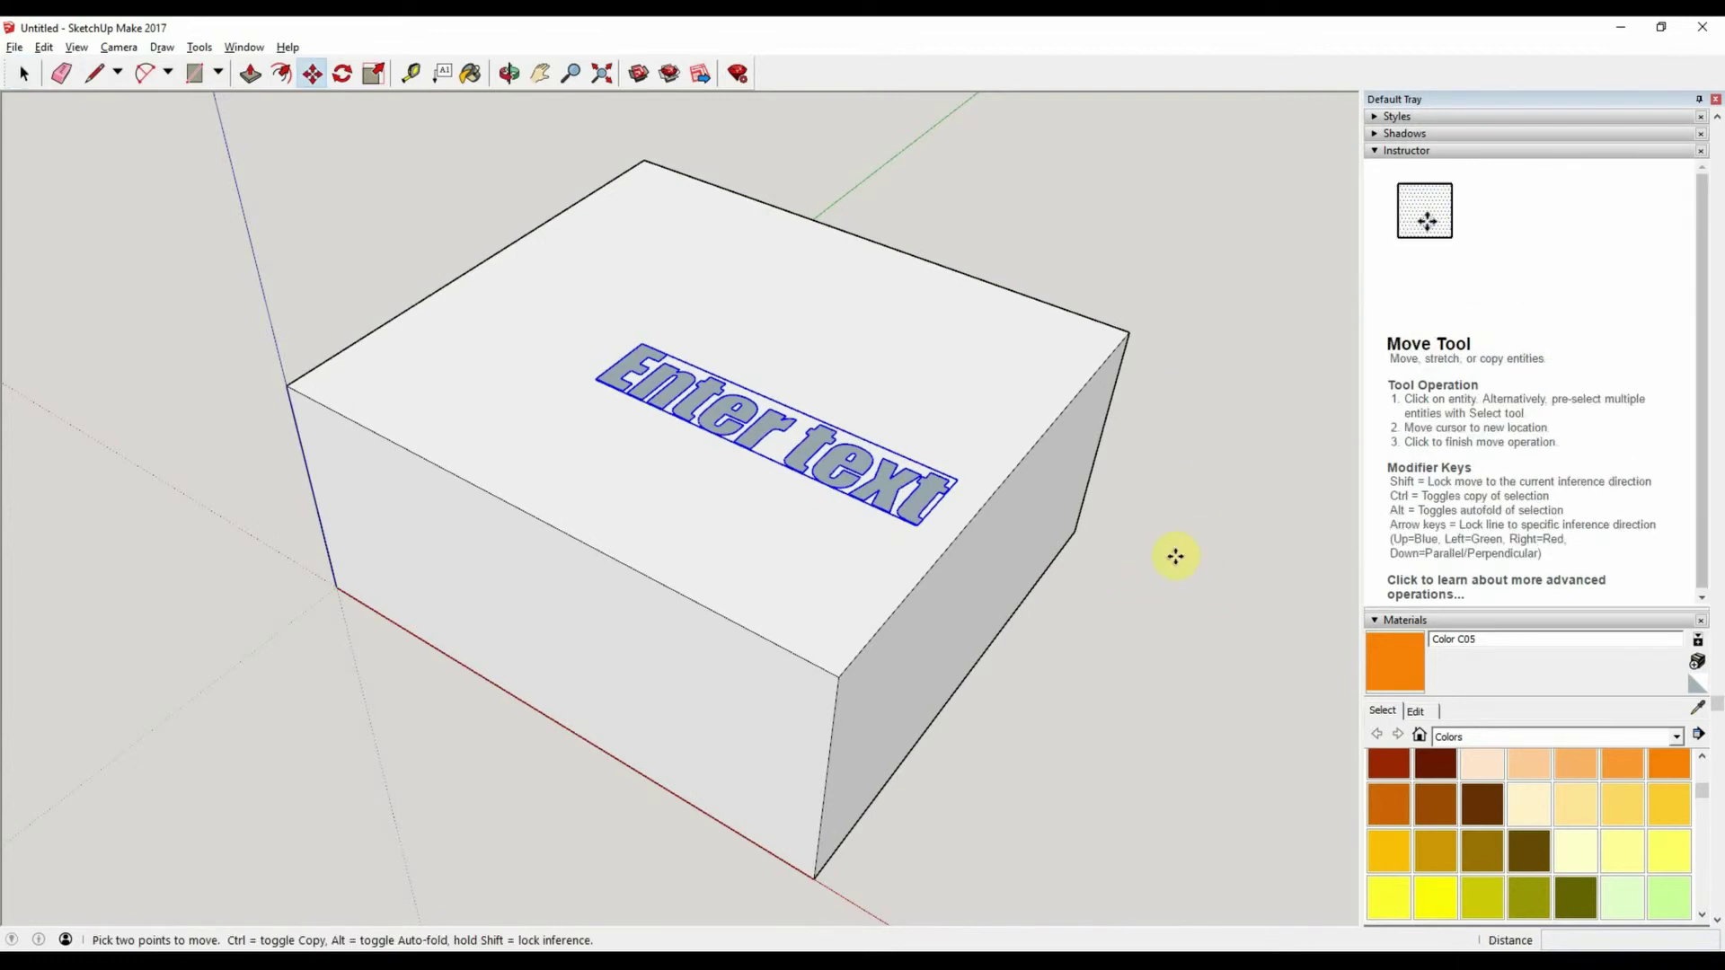
pyautogui.click(844, 485)
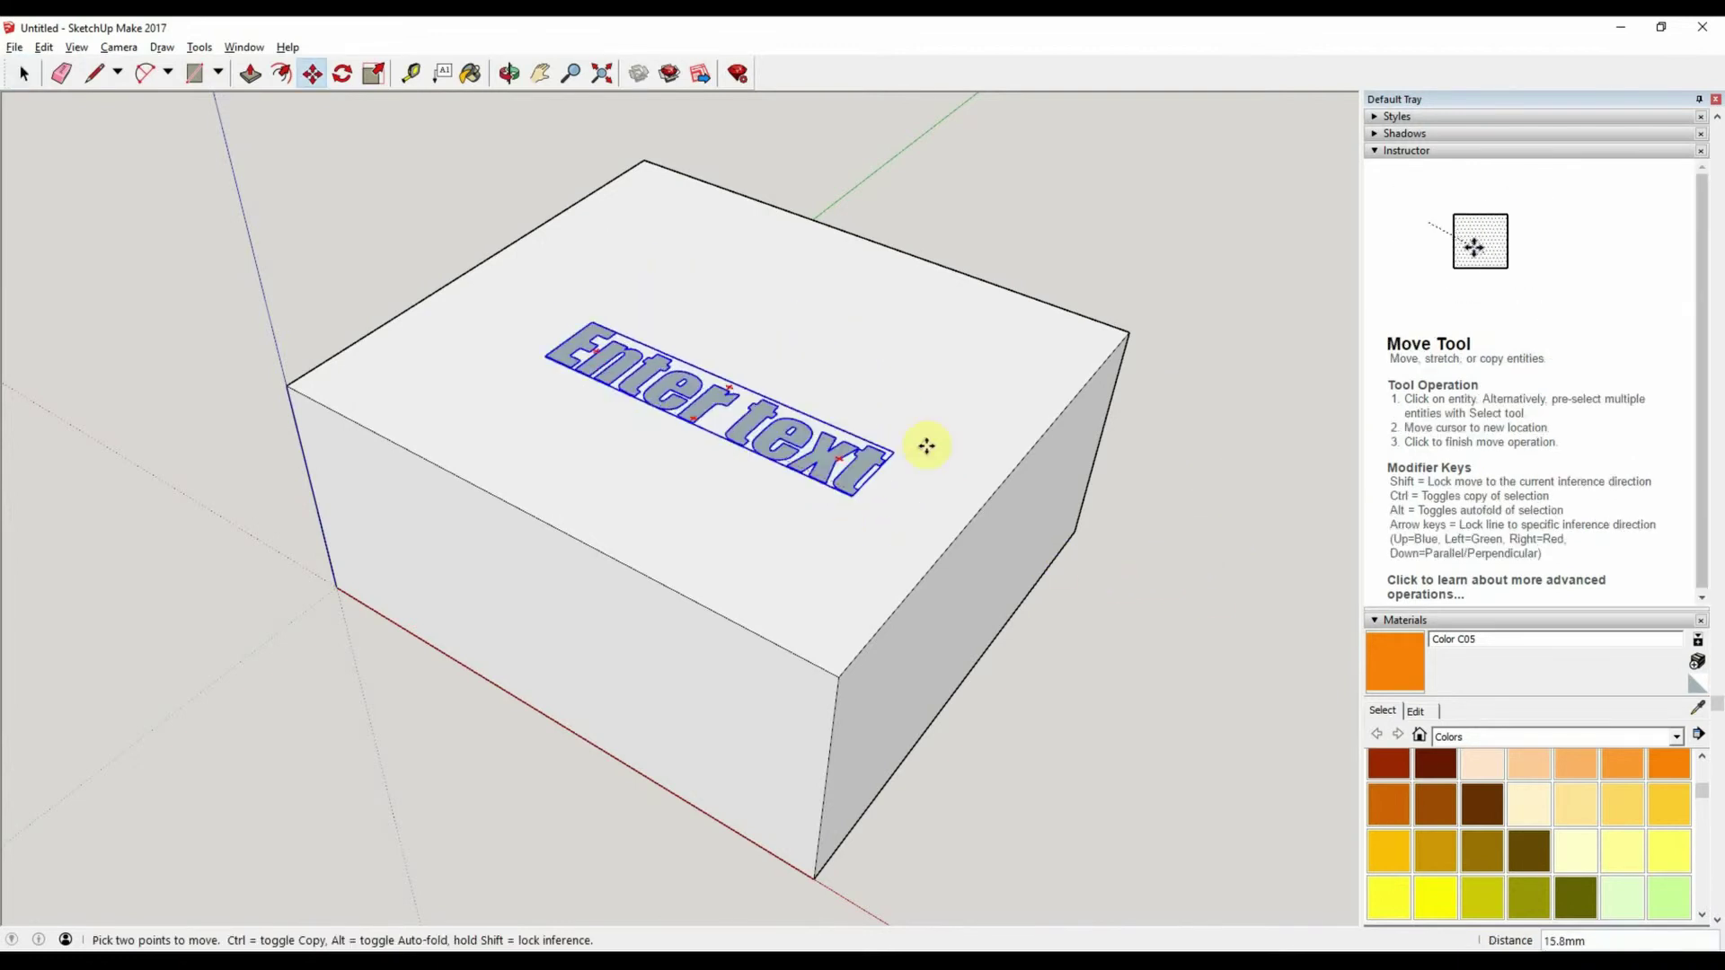
pyautogui.click(827, 321)
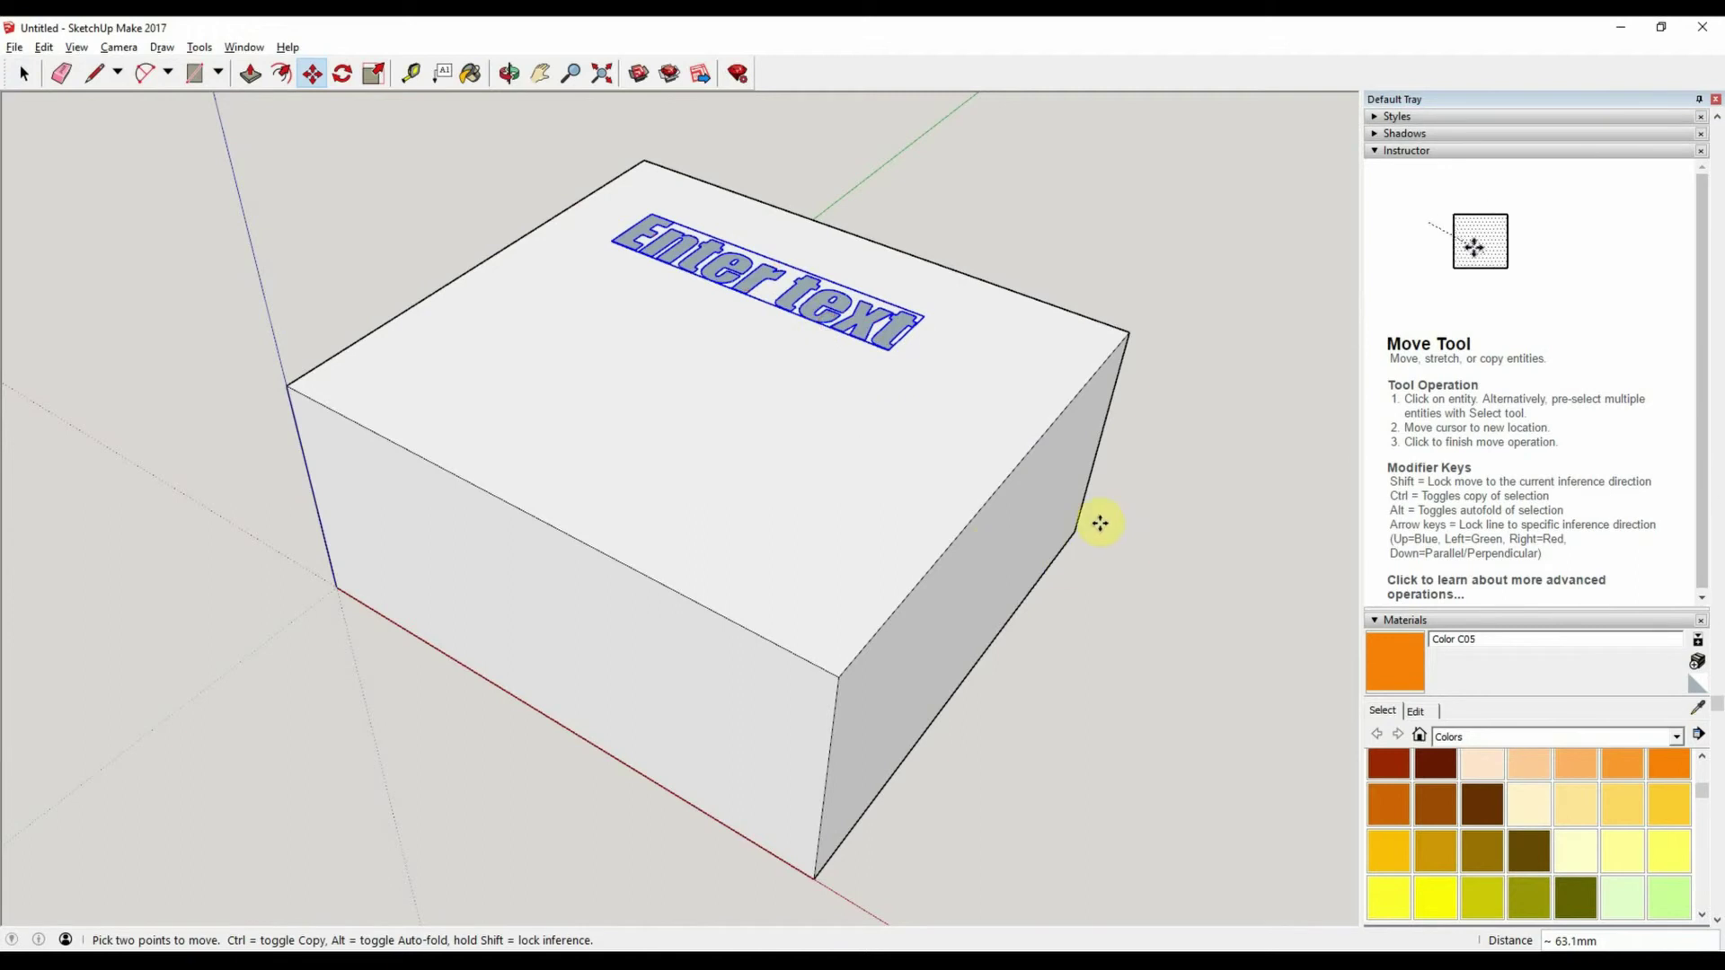
# Step: Paint the box's top face with Color D06 from the Colors collection
pyautogui.click(471, 79)
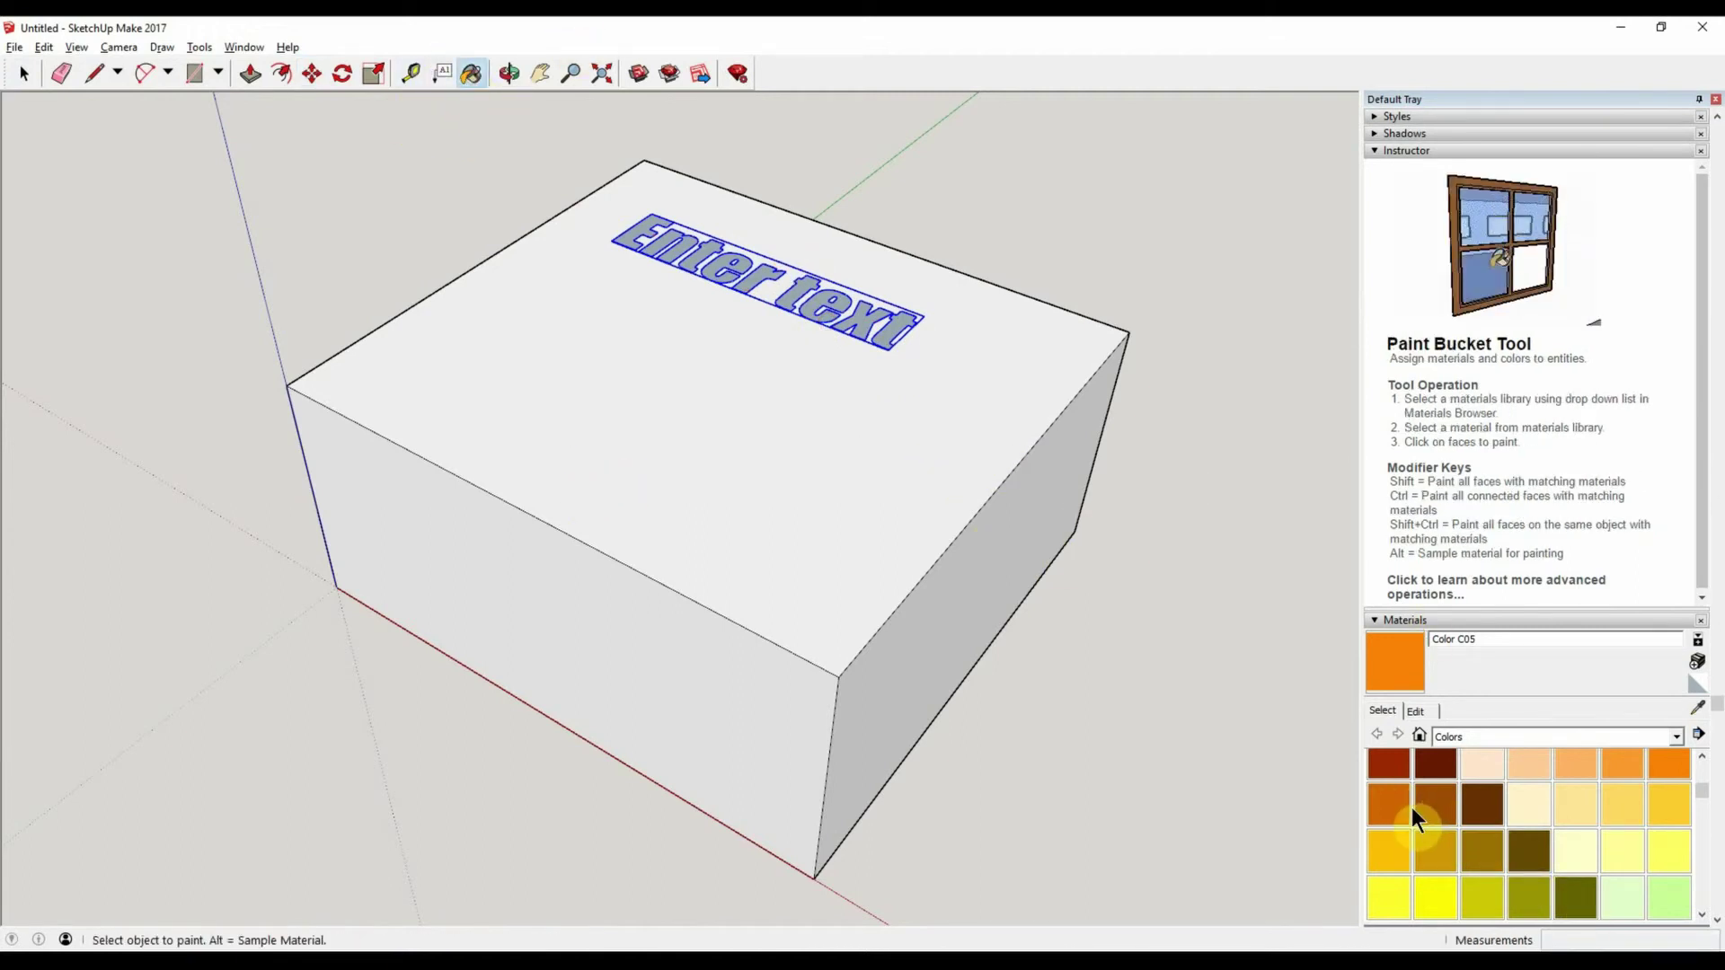
pyautogui.click(1441, 845)
pyautogui.click(843, 500)
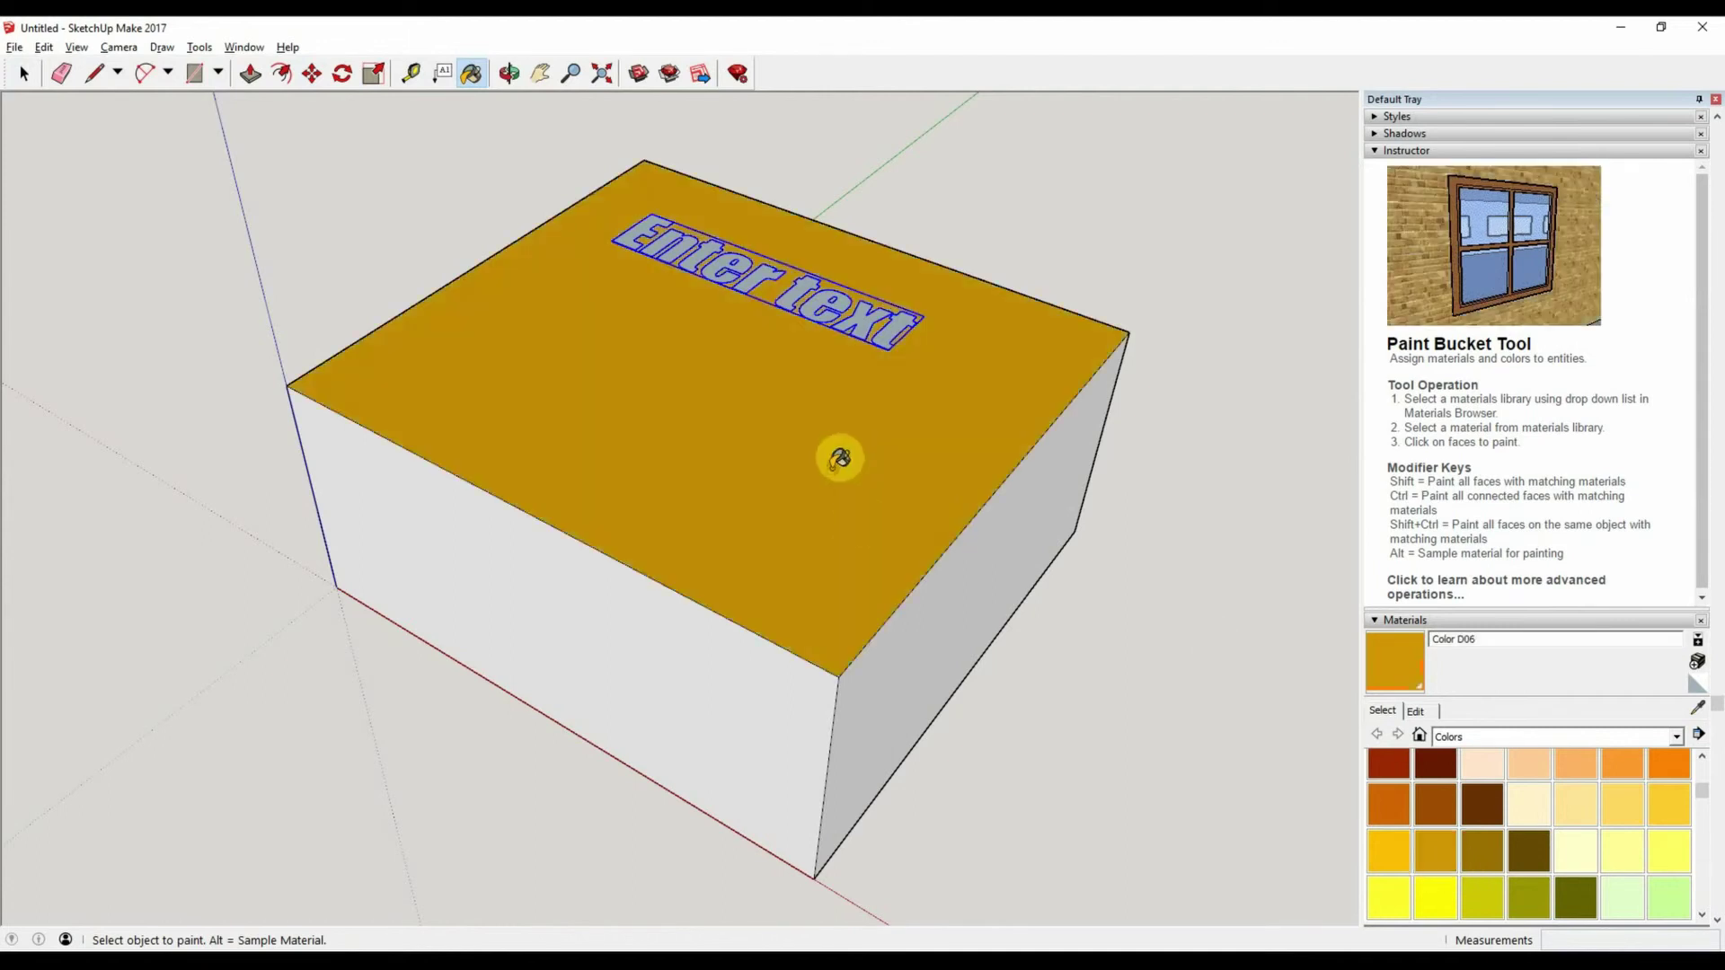
# Step: Paint the flat text with Color L11 and clear the selection
pyautogui.scroll(-10, 1604, 827)
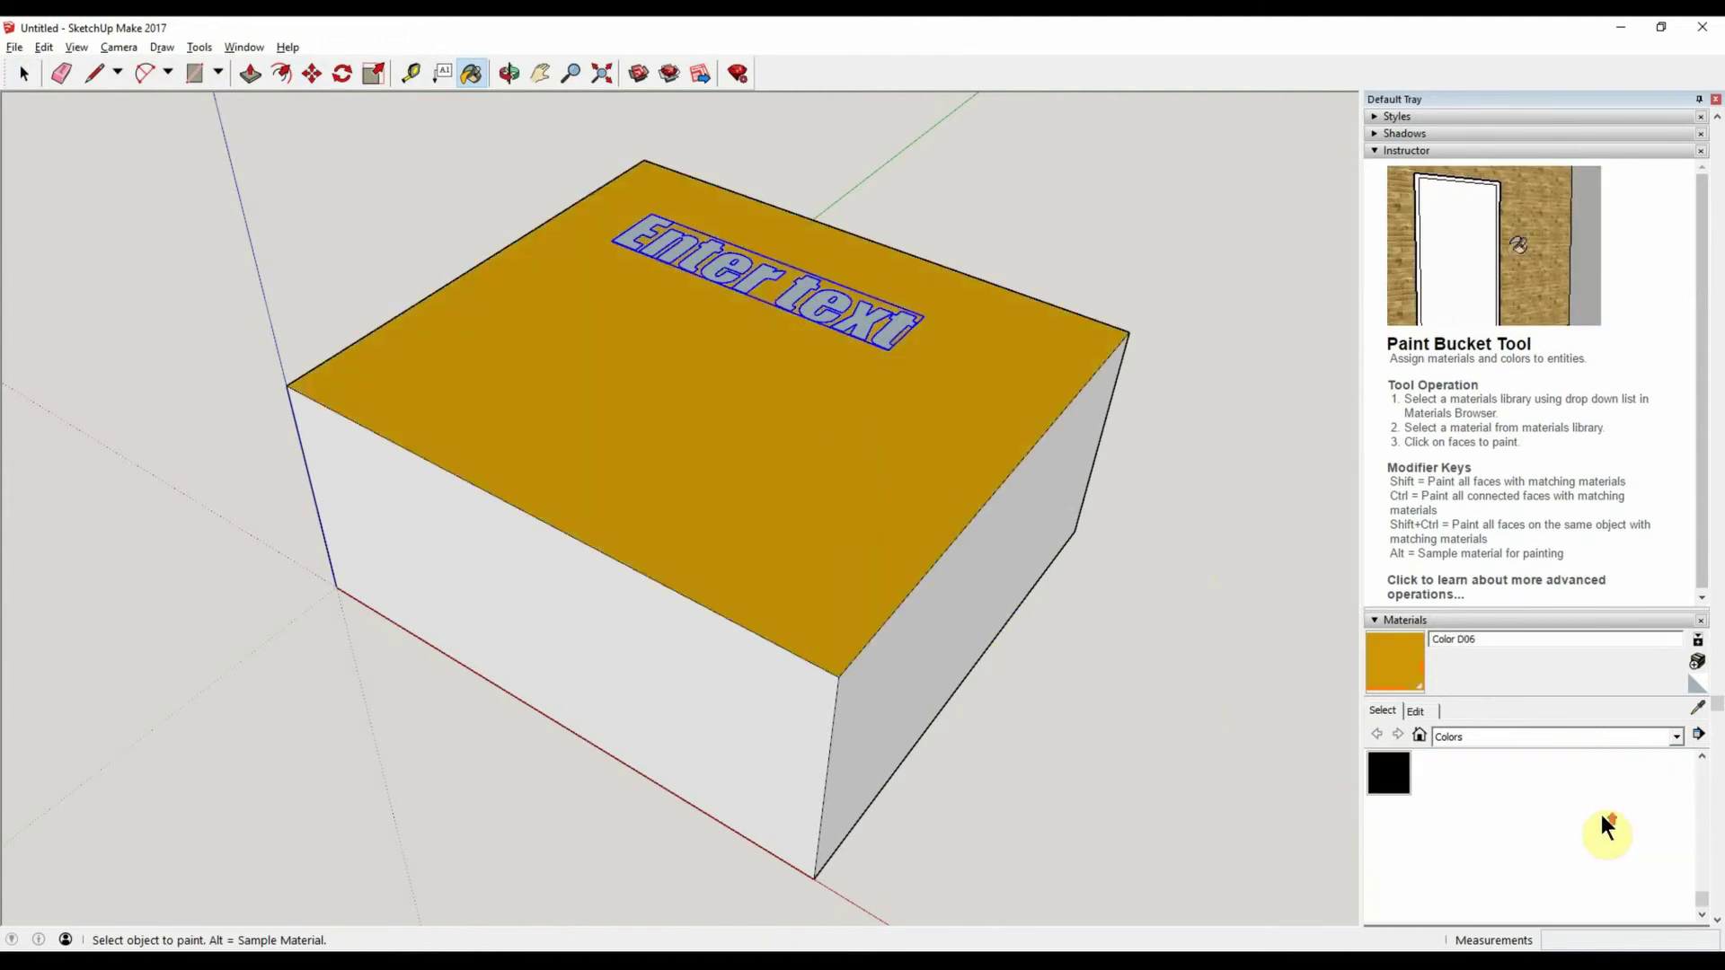
pyautogui.click(1500, 779)
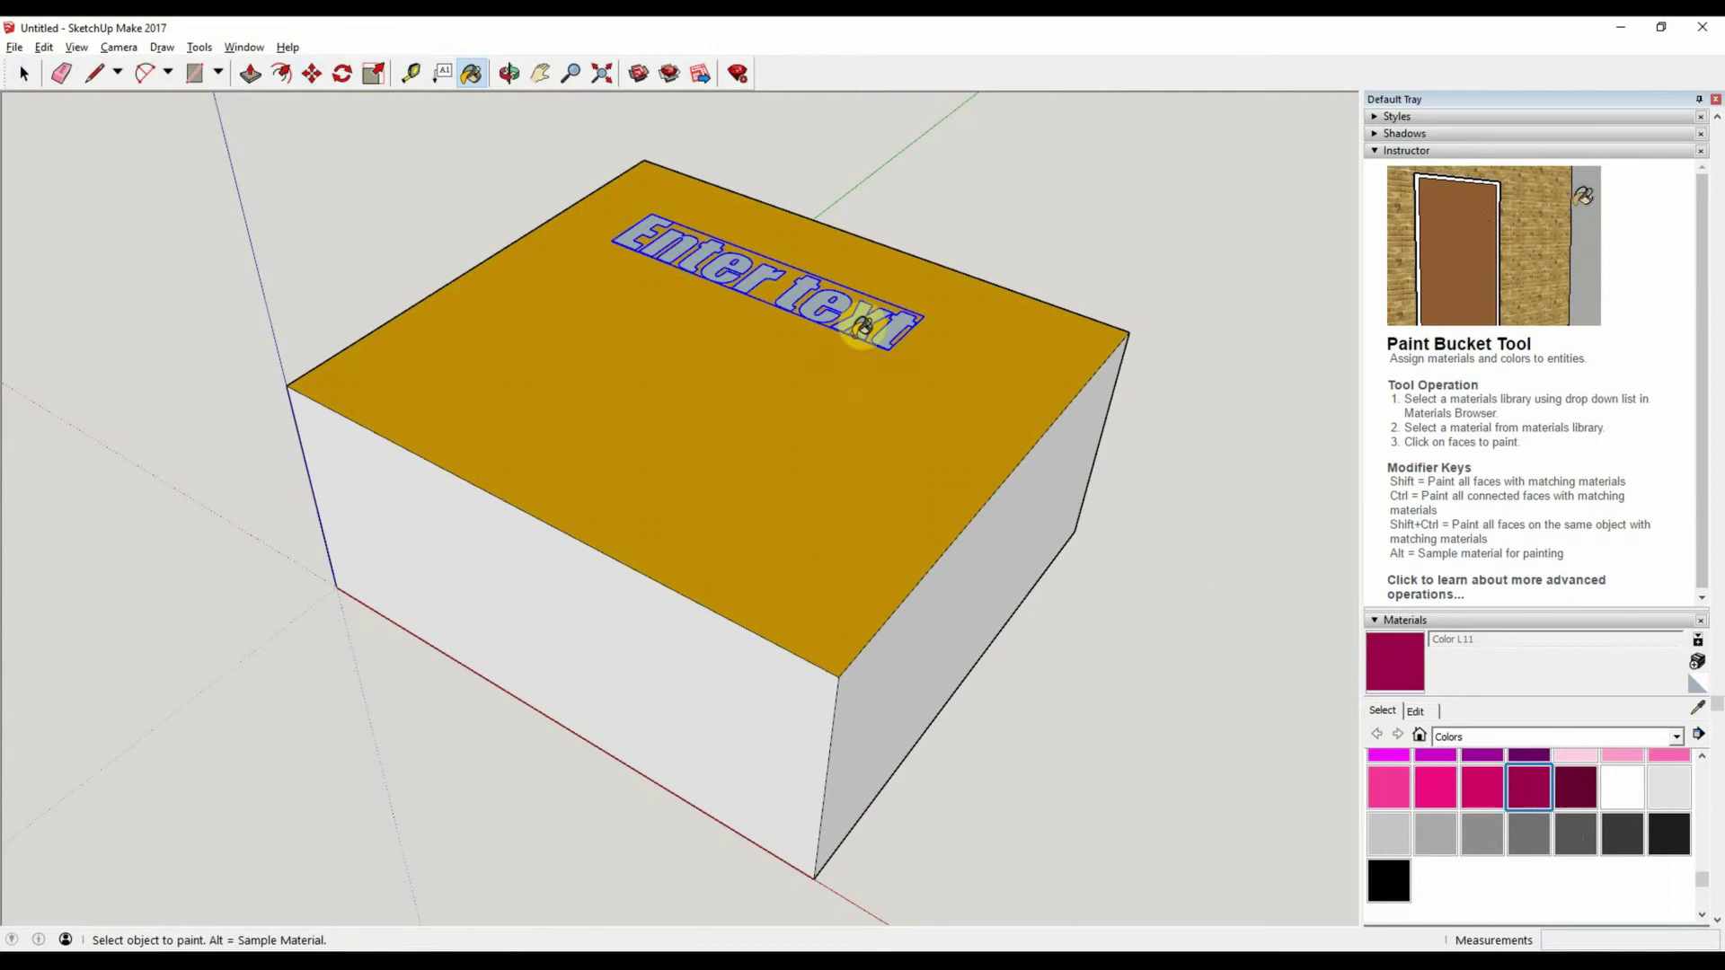
pyautogui.click(867, 318)
pyautogui.moveTo(846, 445)
pyautogui.mouseDown(button='middle')
pyautogui.moveTo(913, 678)
pyautogui.moveTo(947, 423)
pyautogui.moveTo(693, 539)
pyautogui.mouseUp(button='middle')
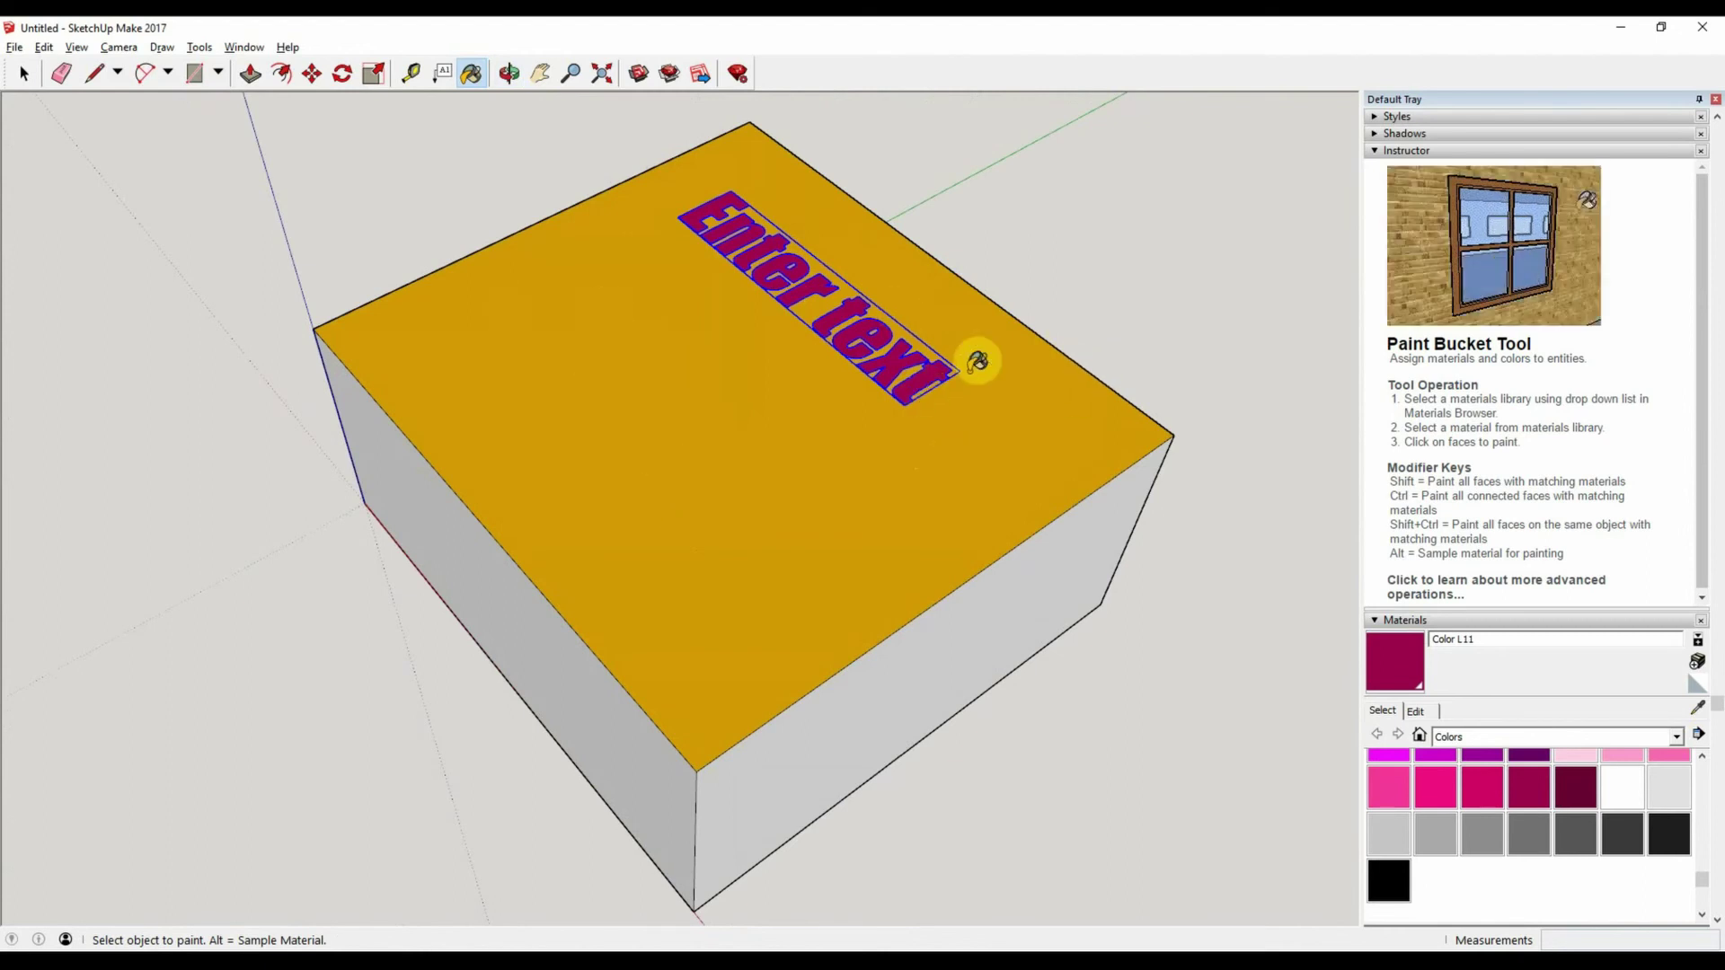
pyautogui.press('space')
pyautogui.press('o')
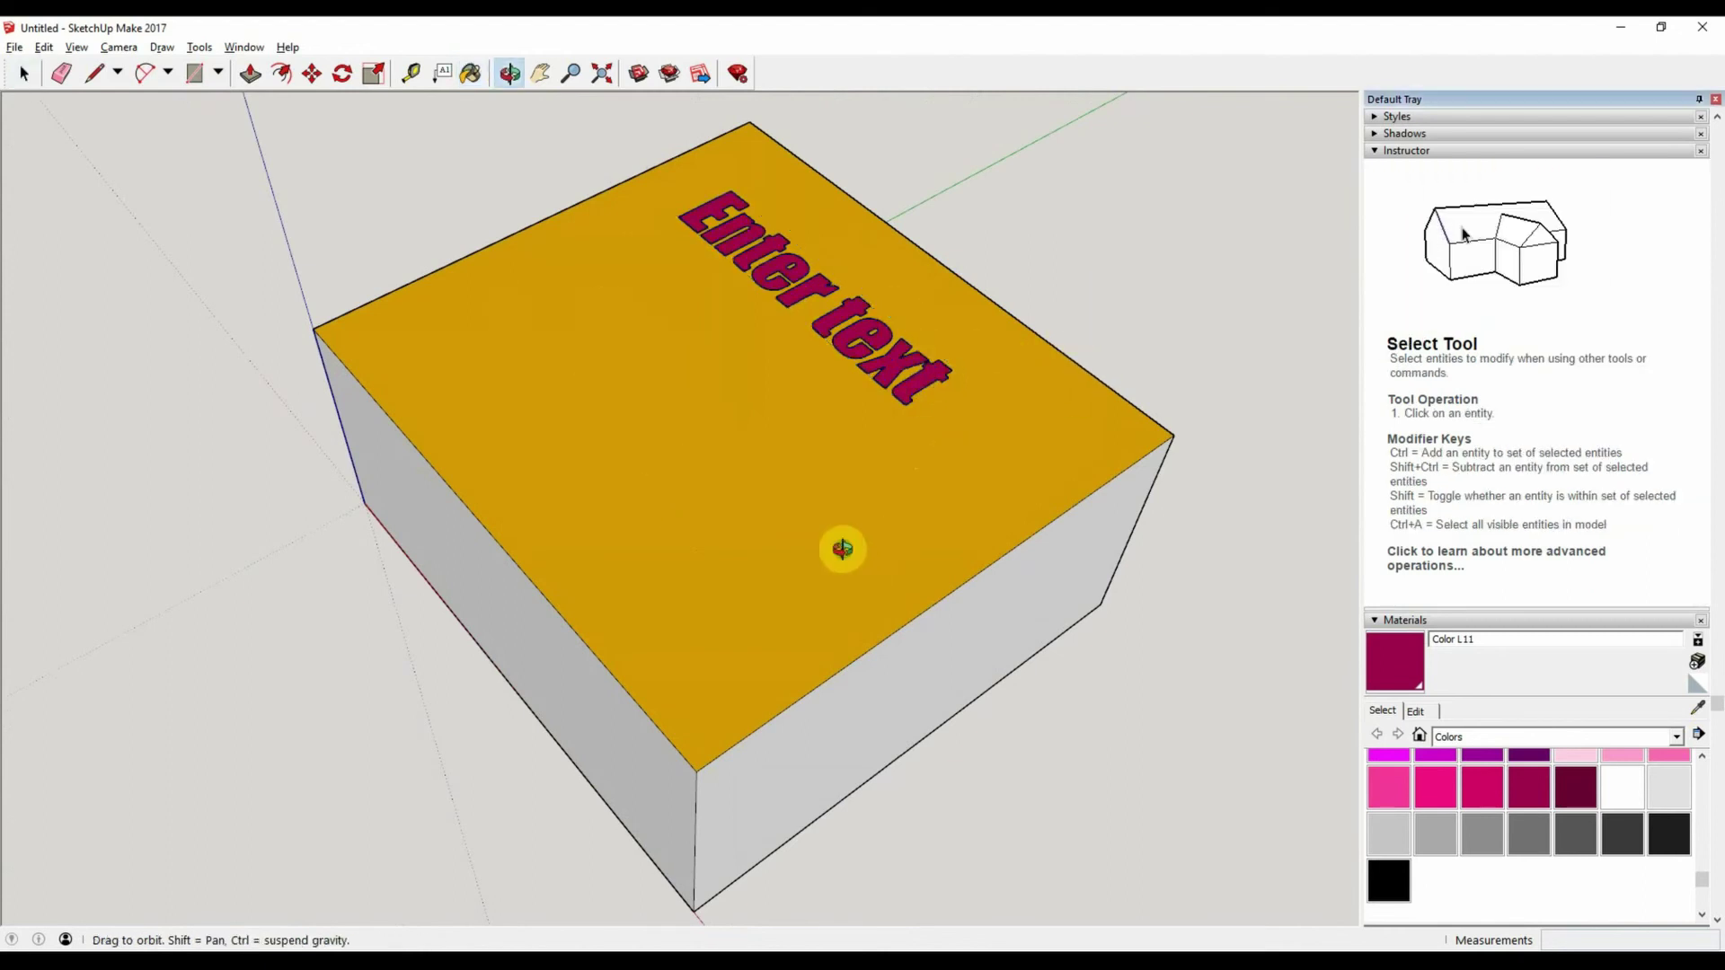
pyautogui.moveTo(843, 549); pyautogui.dragTo(805, 626)
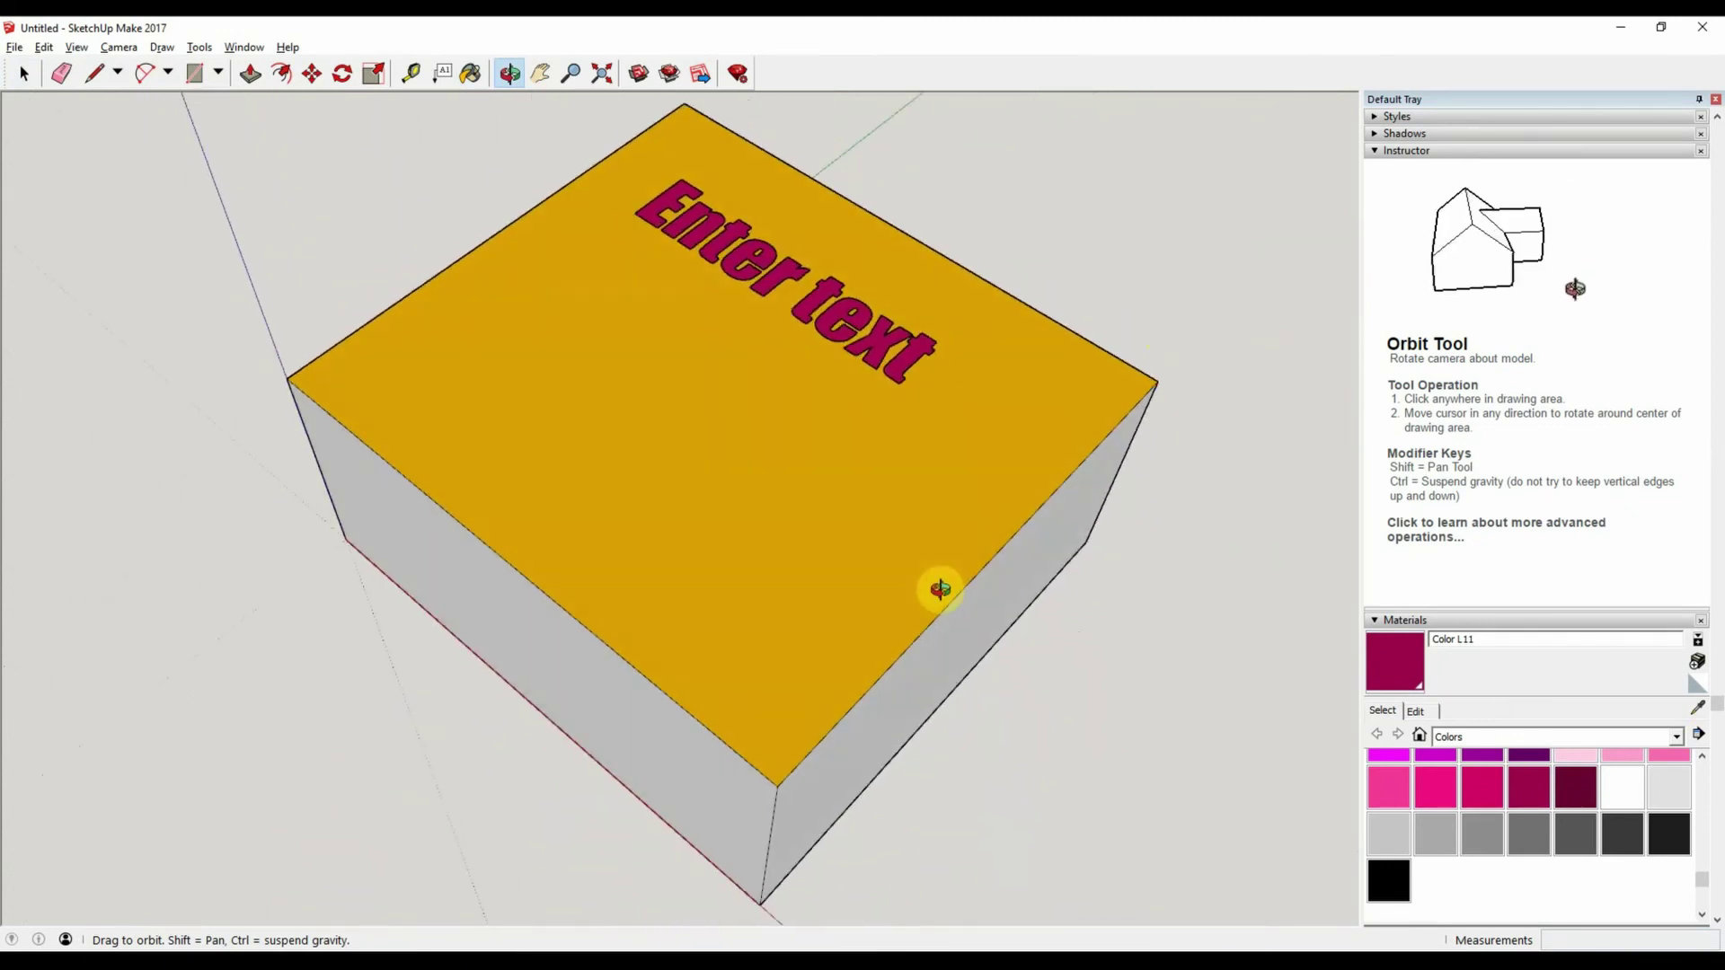
pyautogui.moveTo(941, 590); pyautogui.dragTo(985, 510)
pyautogui.press('space')
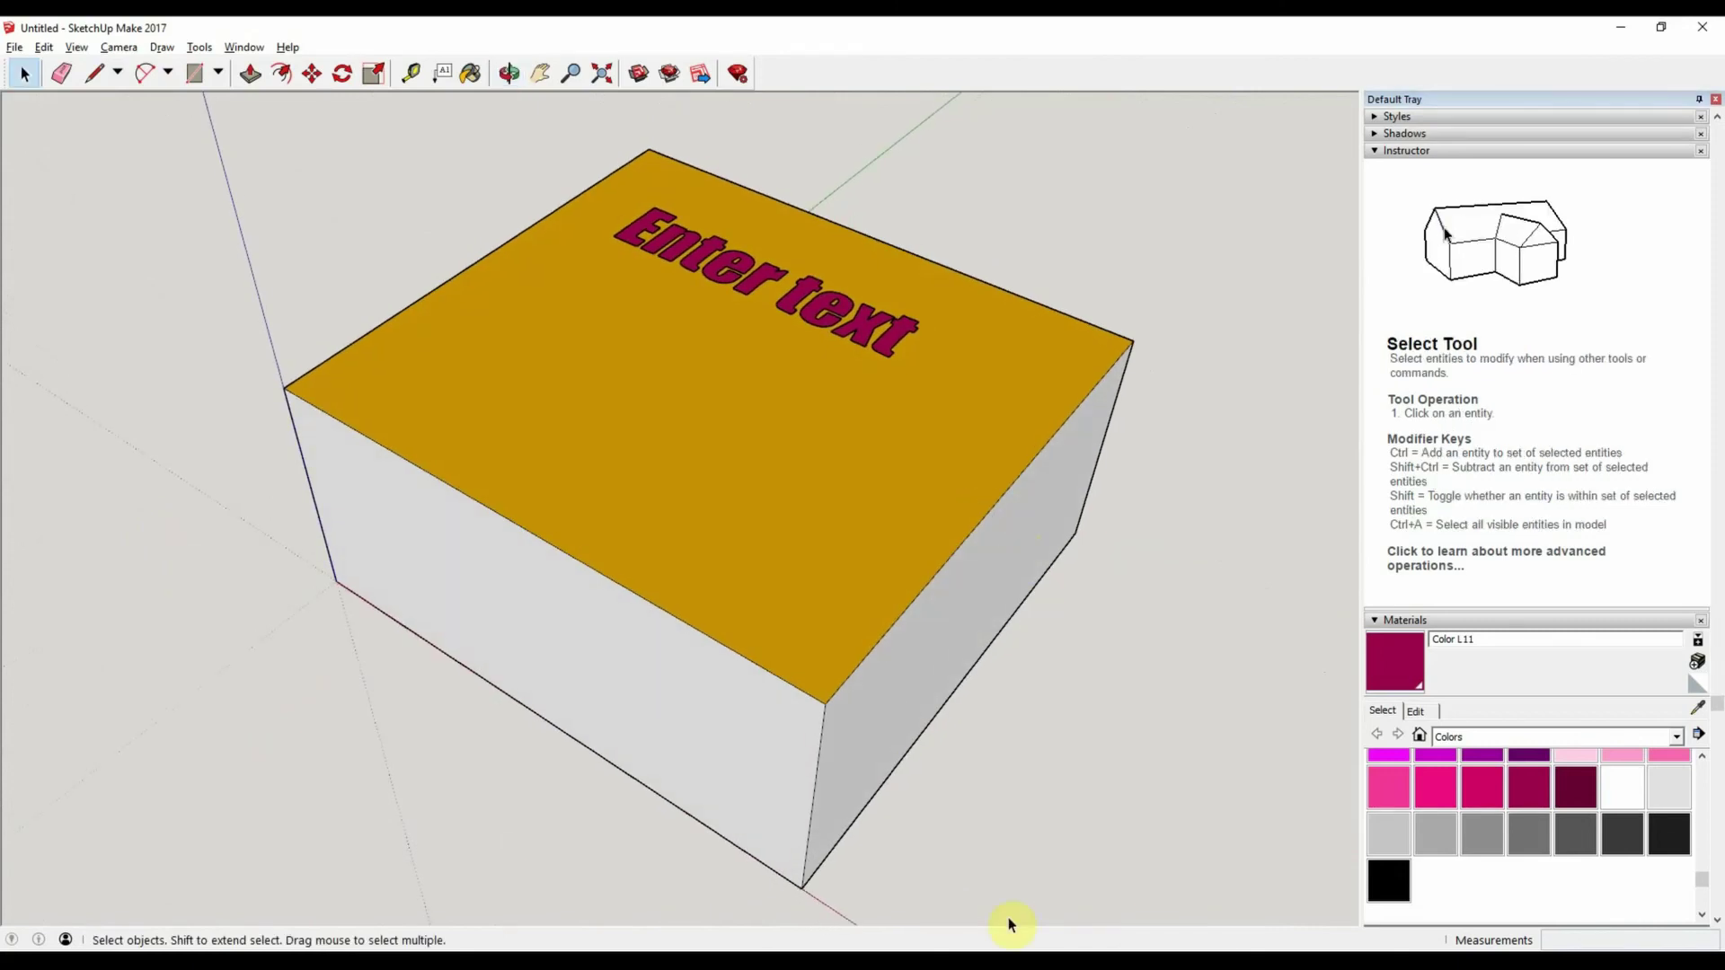